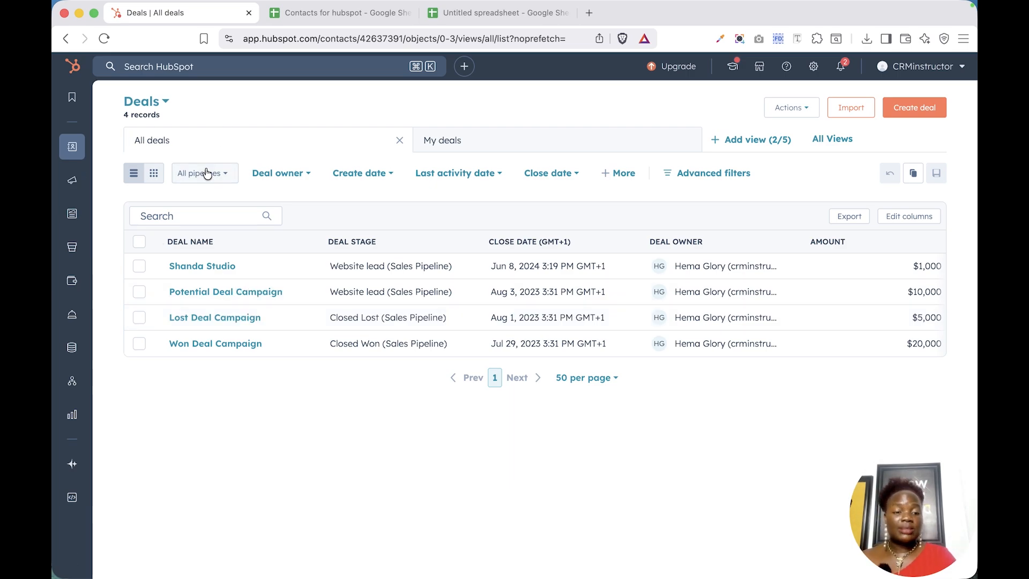
Filter the deals list to Sales Pipeline and open its pipeline settings in a new tab.
click(206, 173)
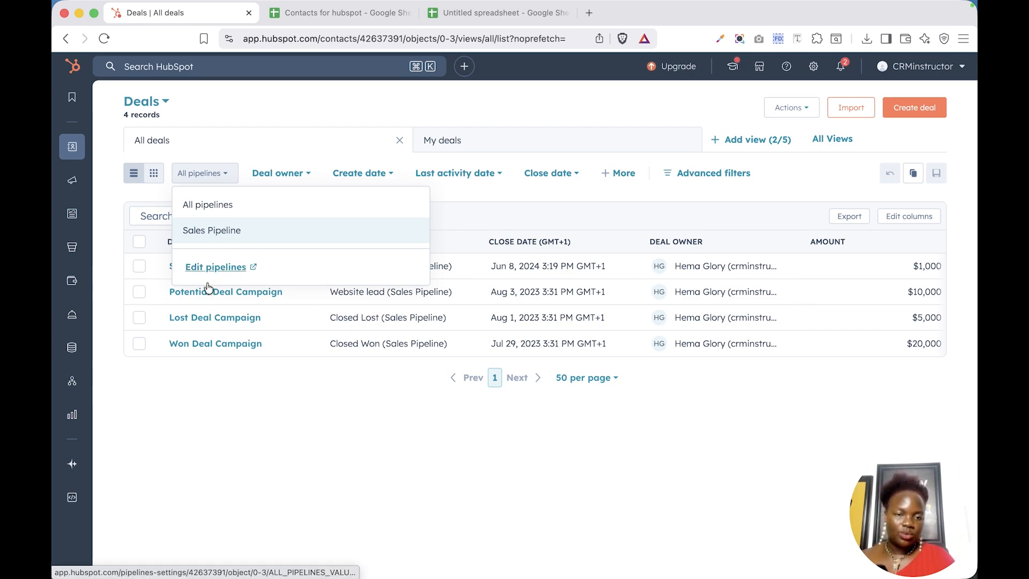
click(791, 109)
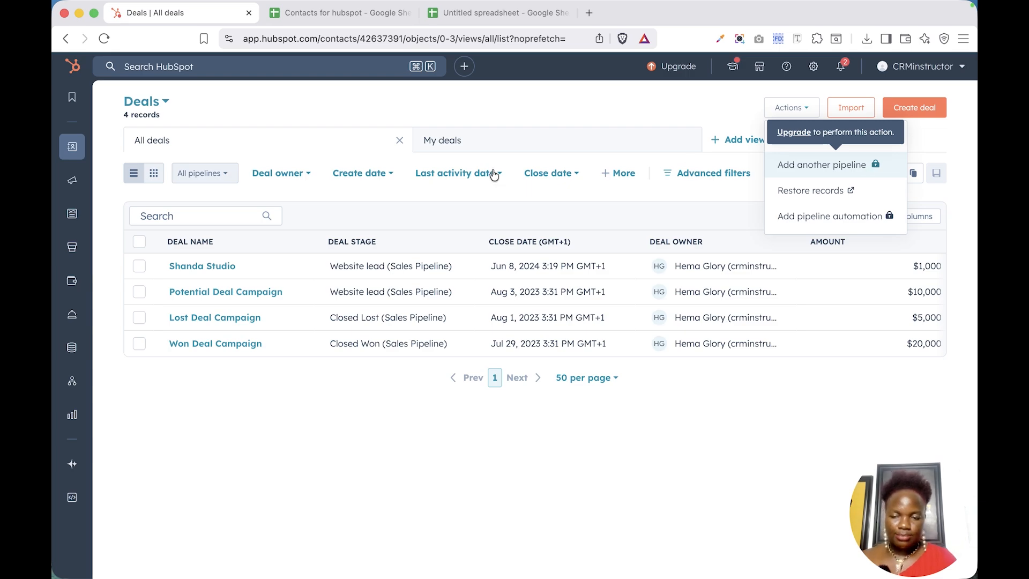
click(201, 175)
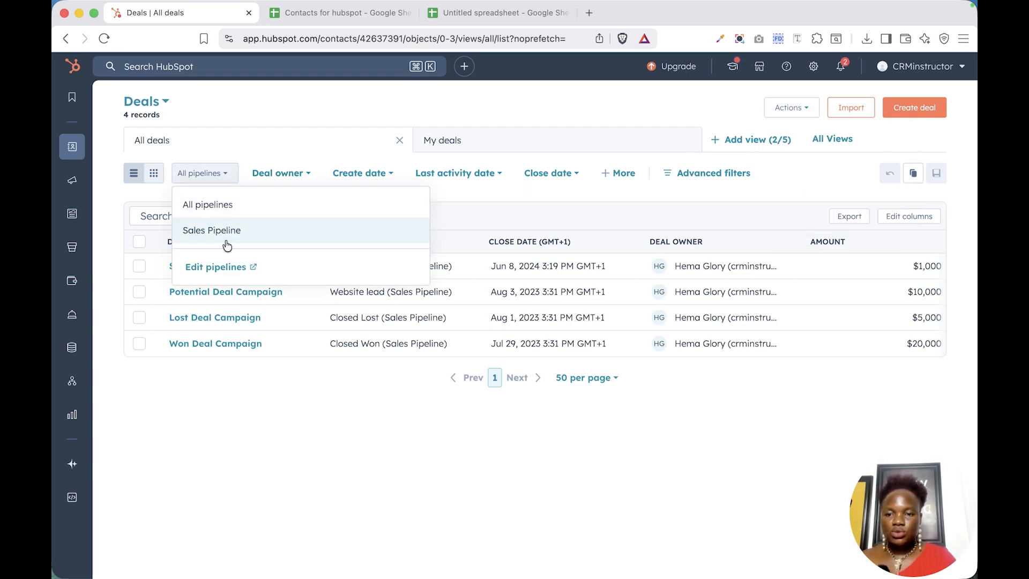
click(226, 240)
click(216, 175)
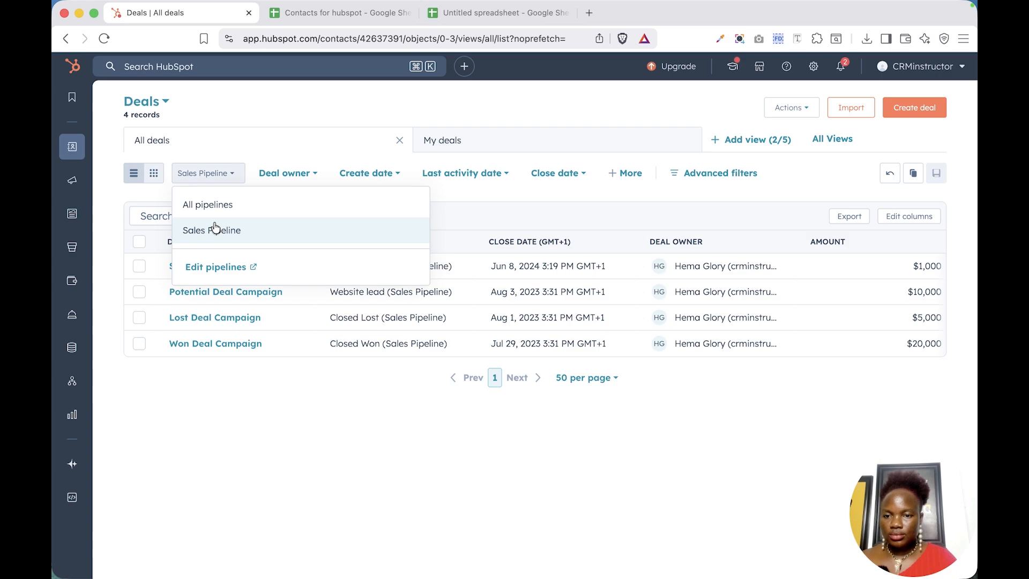
click(215, 267)
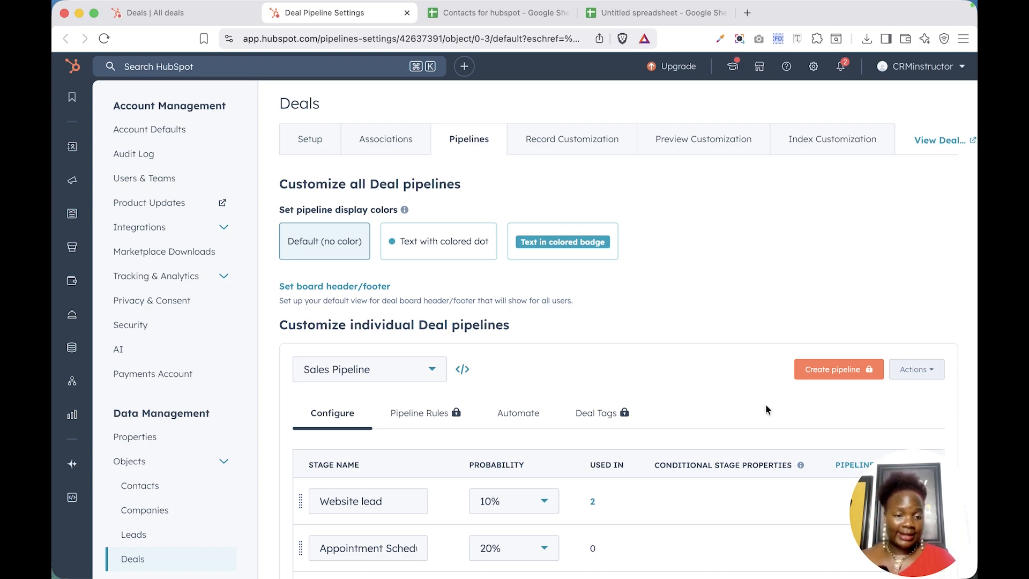
Scroll down to the Sales Pipeline stage table, Website lead 10% through Closed Lost.
scroll(765, 403, down, 4)
scroll(766, 406, down, 1)
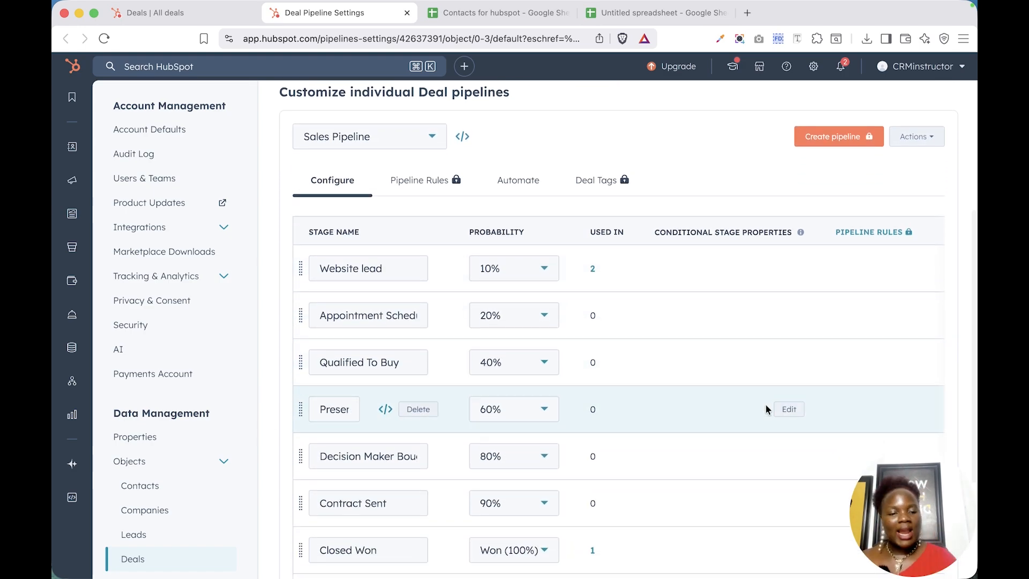
scroll(740, 397, down, 3)
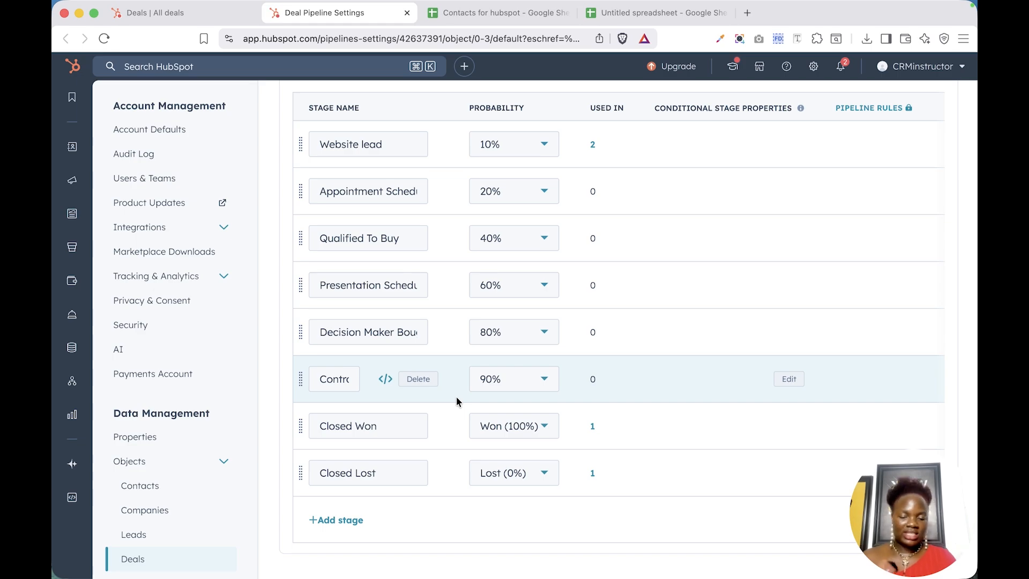
Rename the Website lead stage to 'New Lead' and the 20% stage to 'Call Booked'.
click(336, 150)
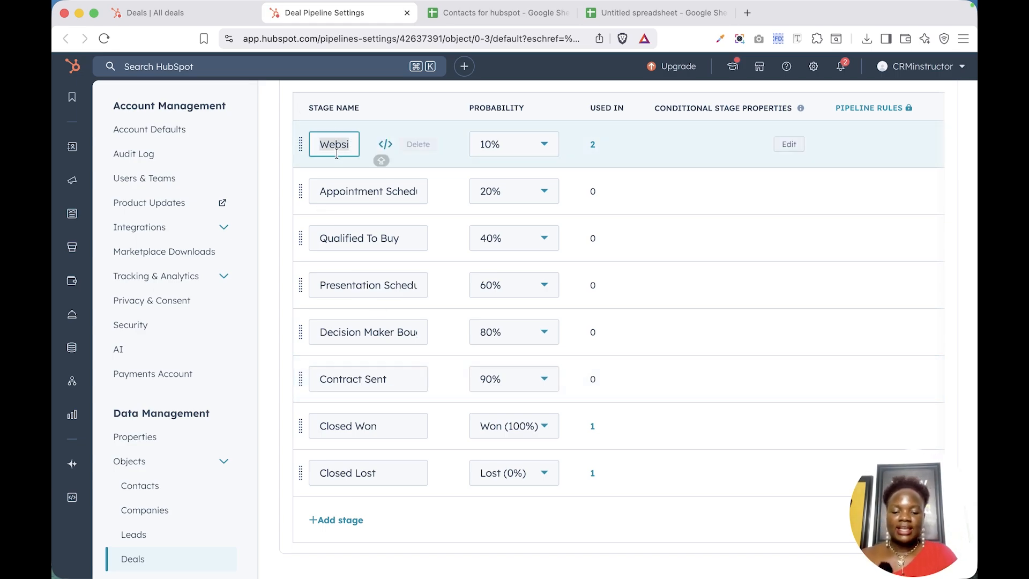
text(New)
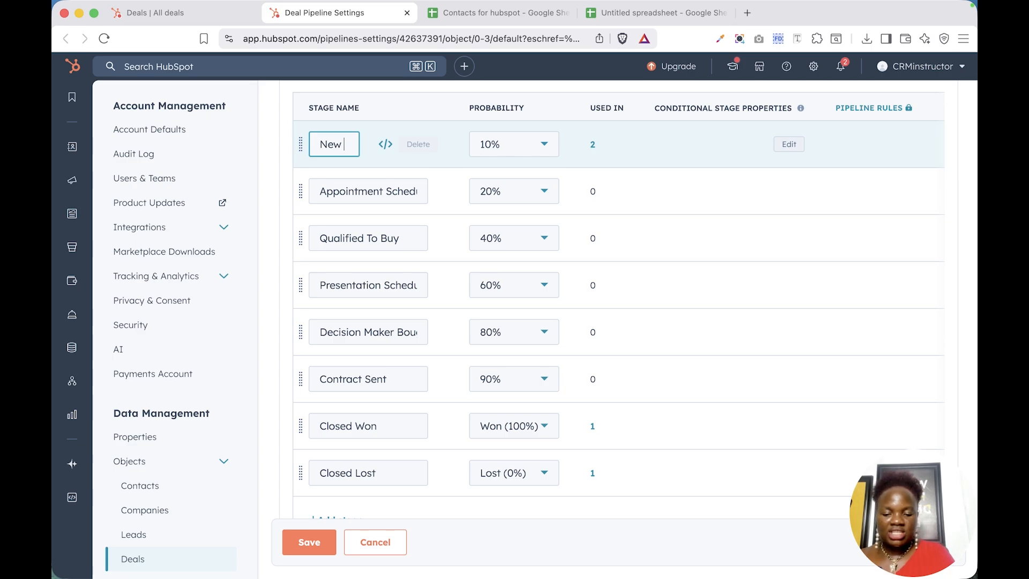
text( Lead)
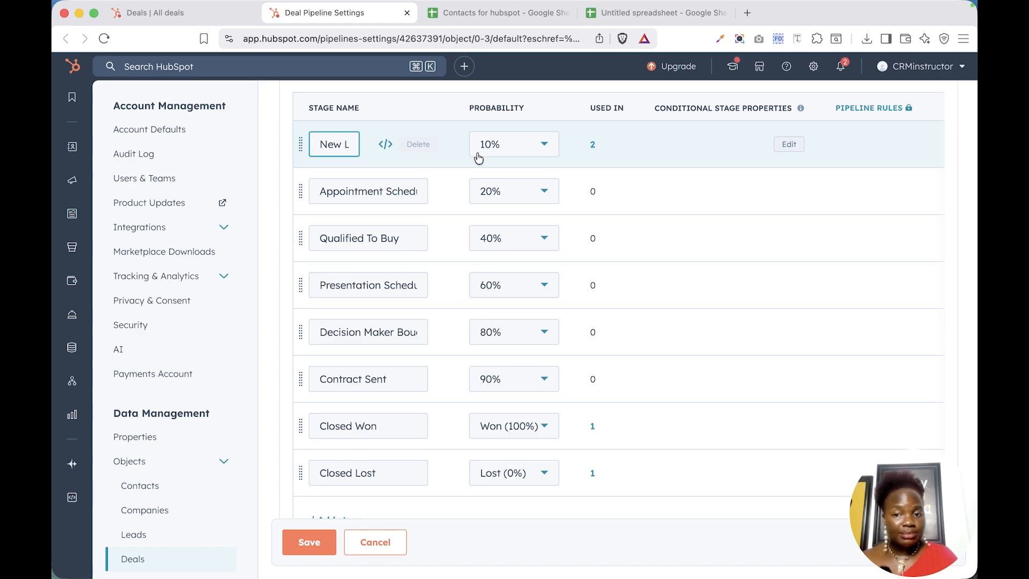
triple_click(332, 192)
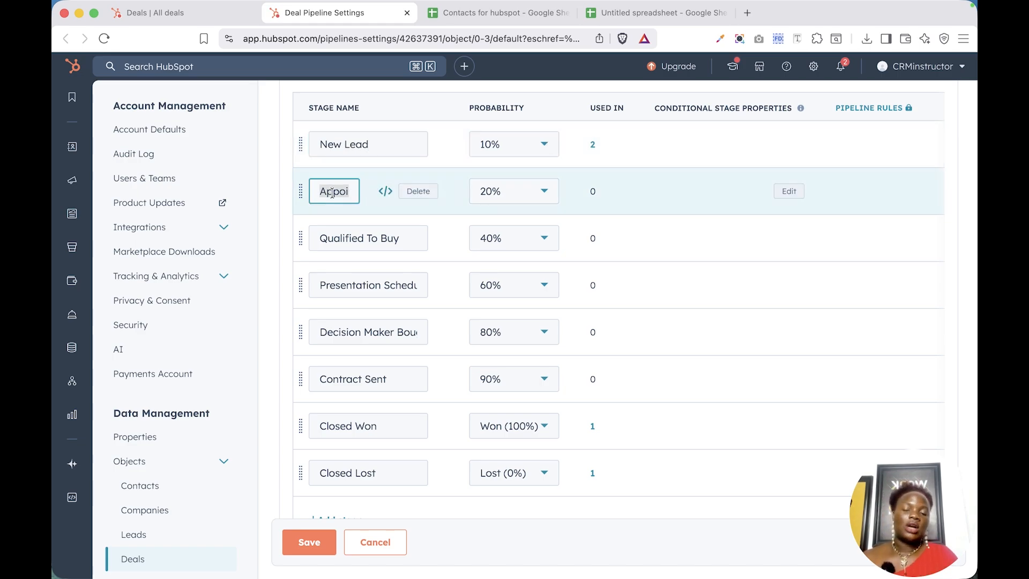
text(C)
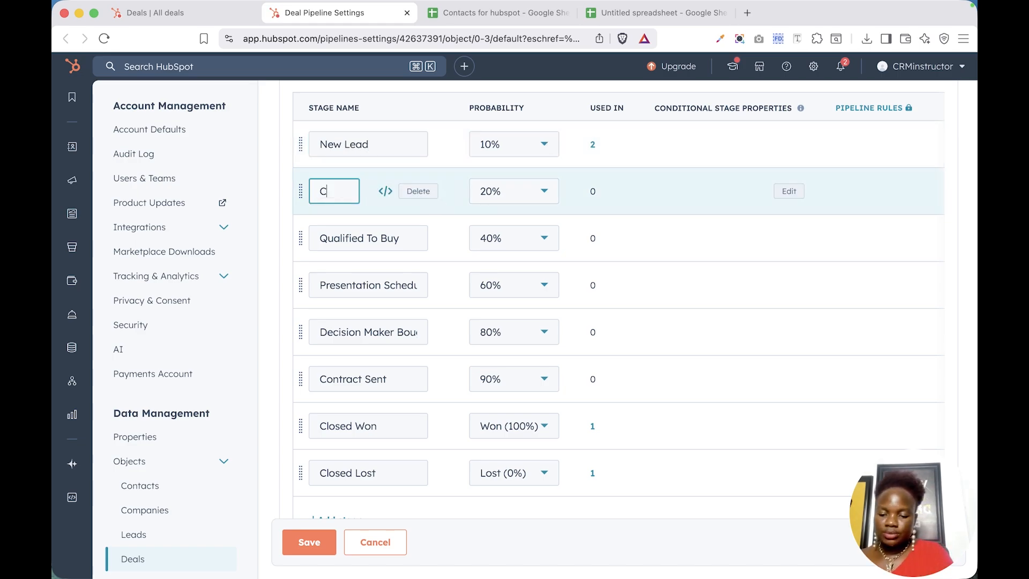
text(all)
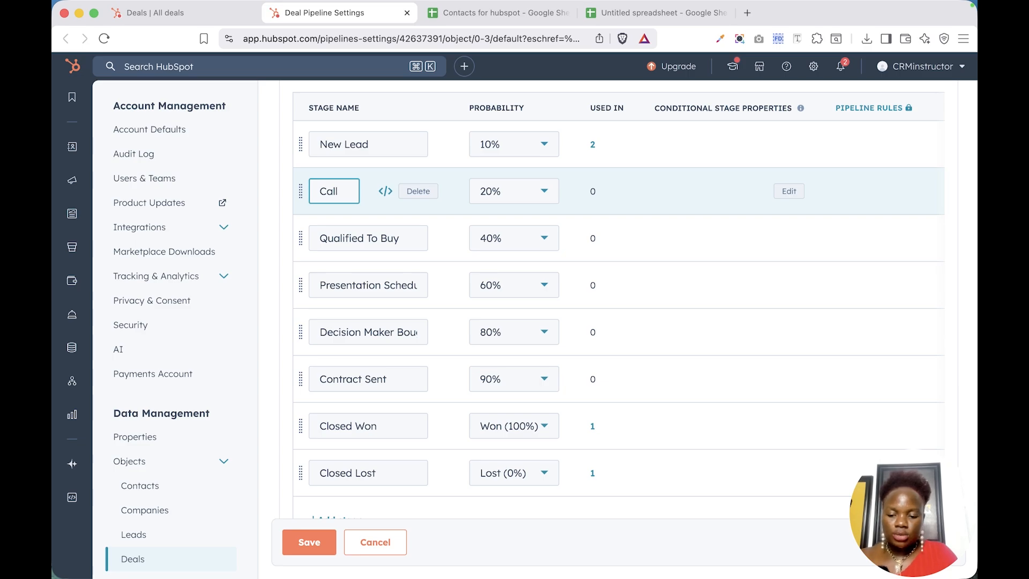
text( Booked)
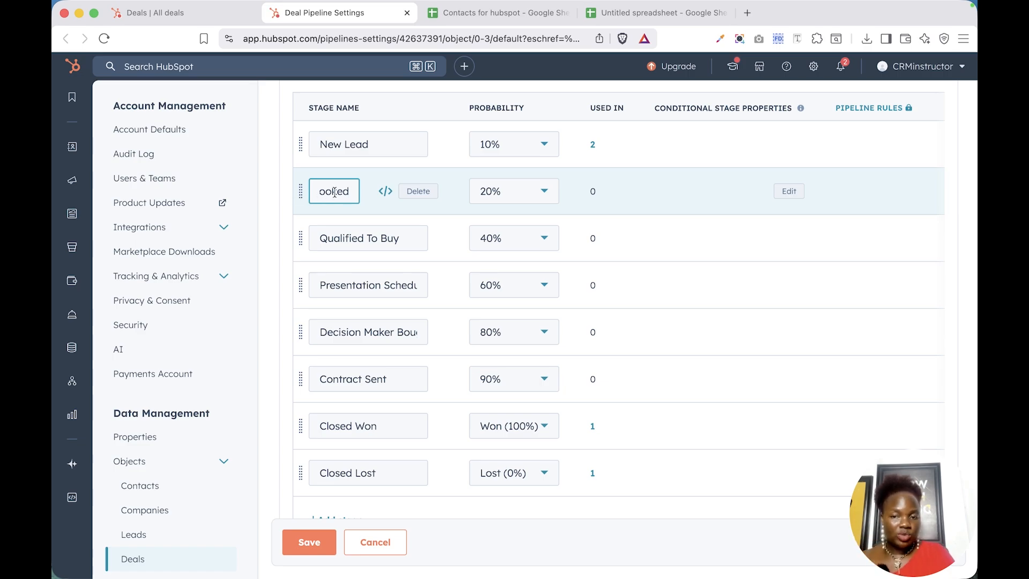
click(339, 208)
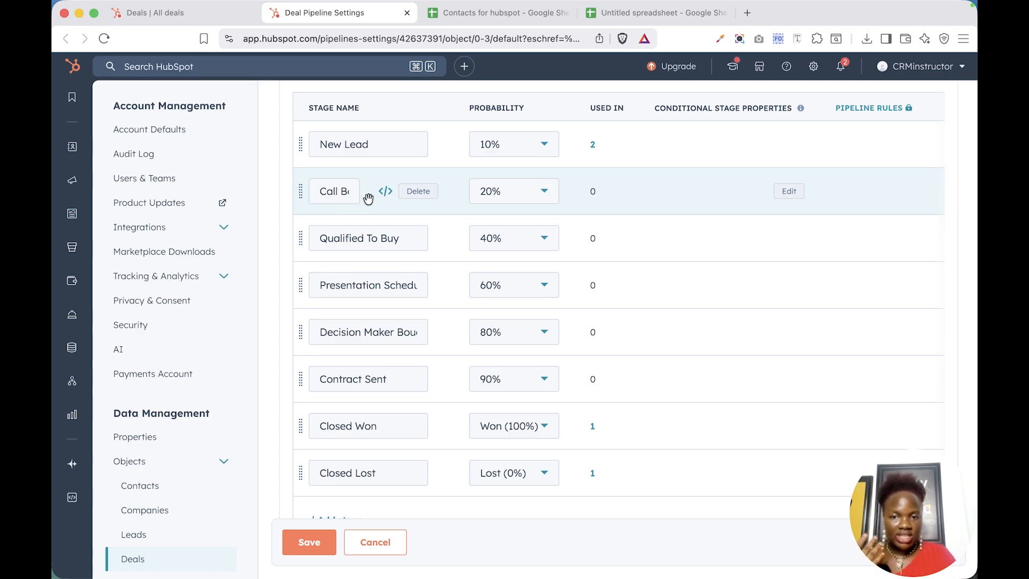
Rename stages three and four to 'Call Completed' and 'Qualified', with Qualified at 50% probability.
double_click(333, 238)
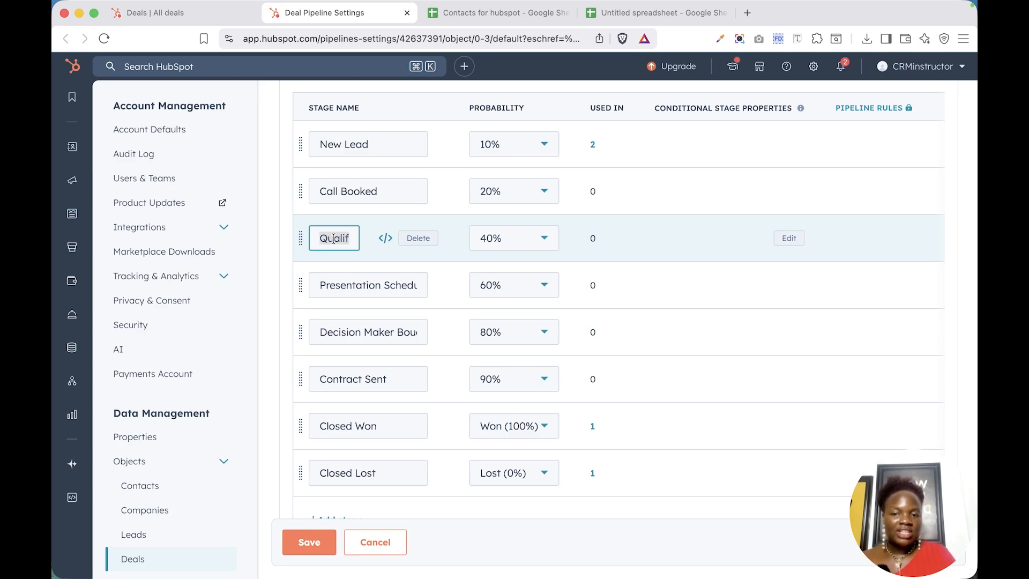
text(C)
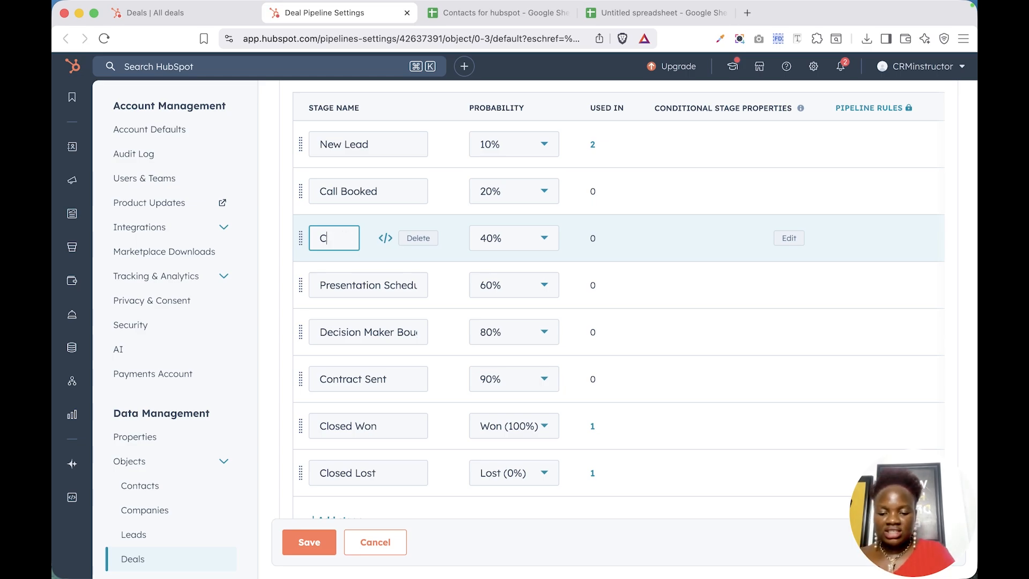
text(all Completed)
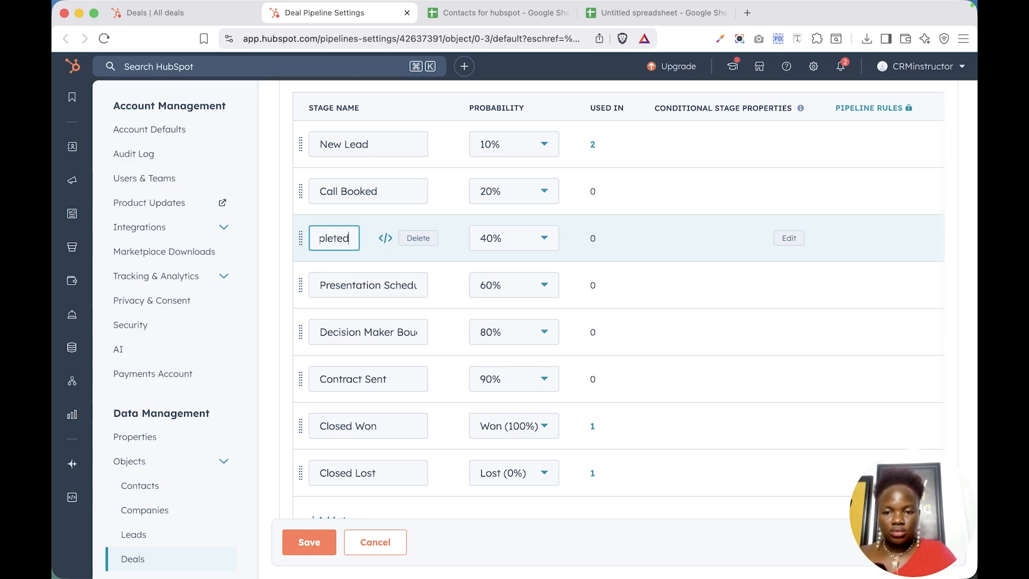
double_click(338, 288)
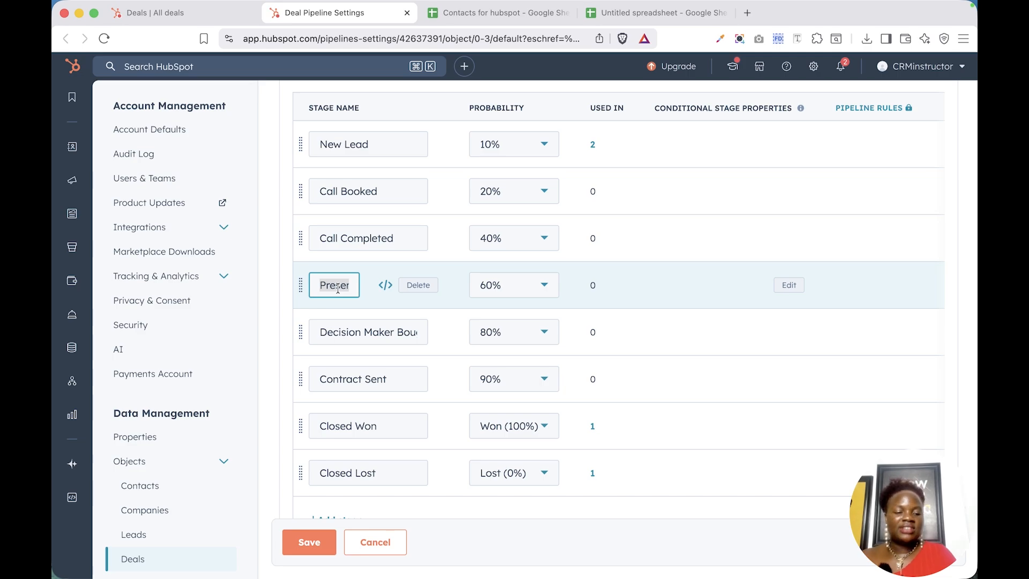
key(BackSpace)
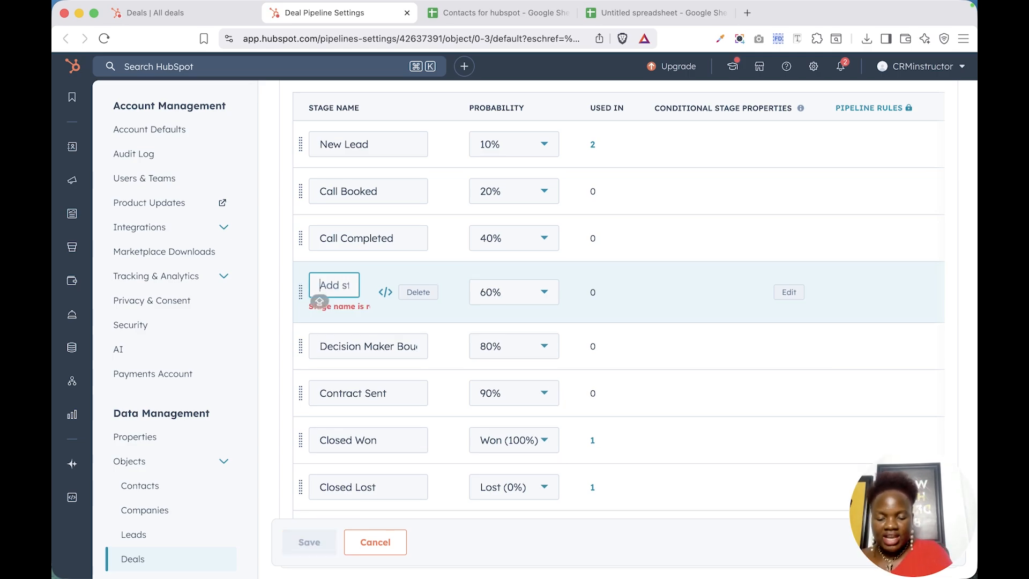
text(Q)
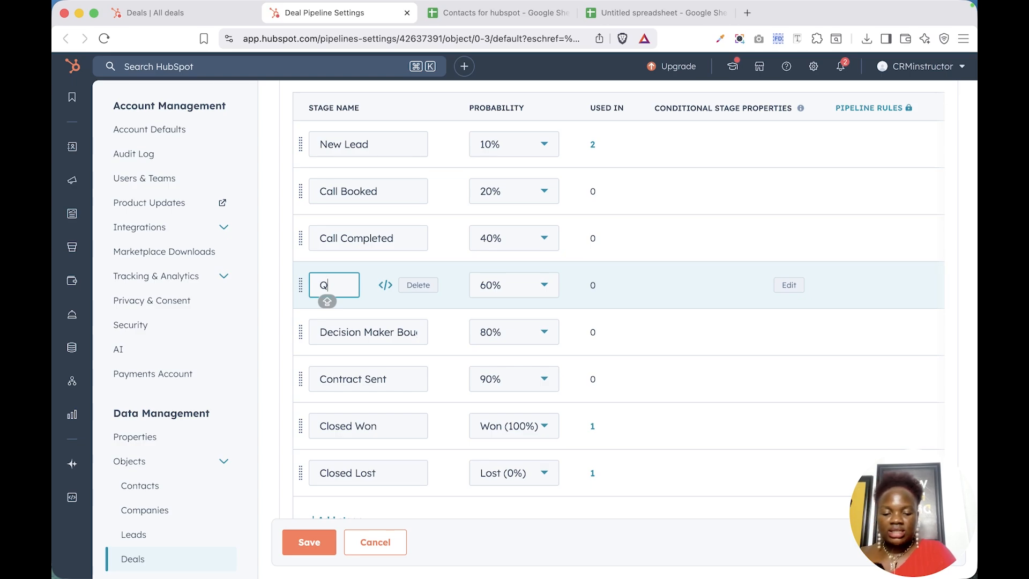
text(ualif)
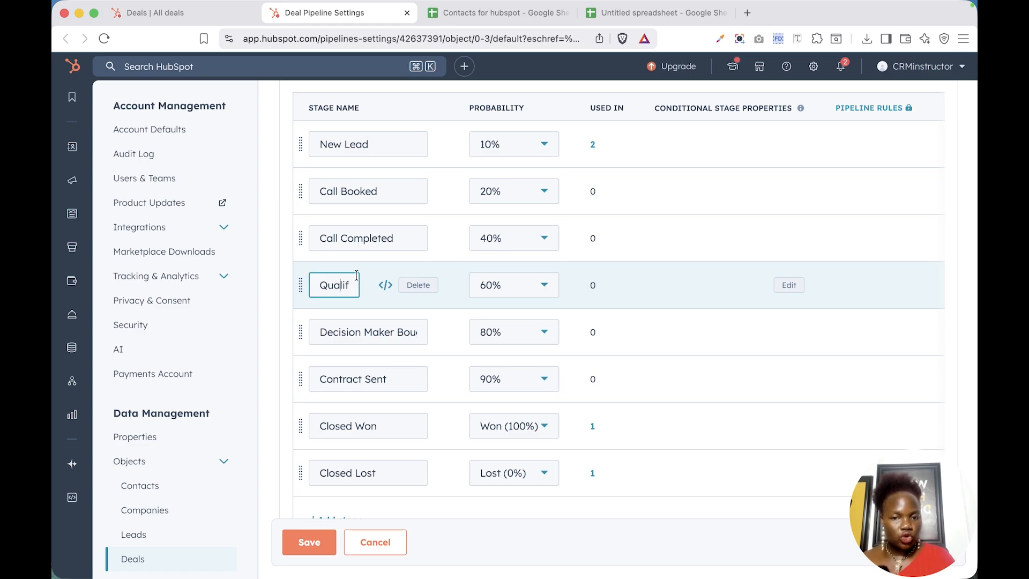
key(BackSpace)
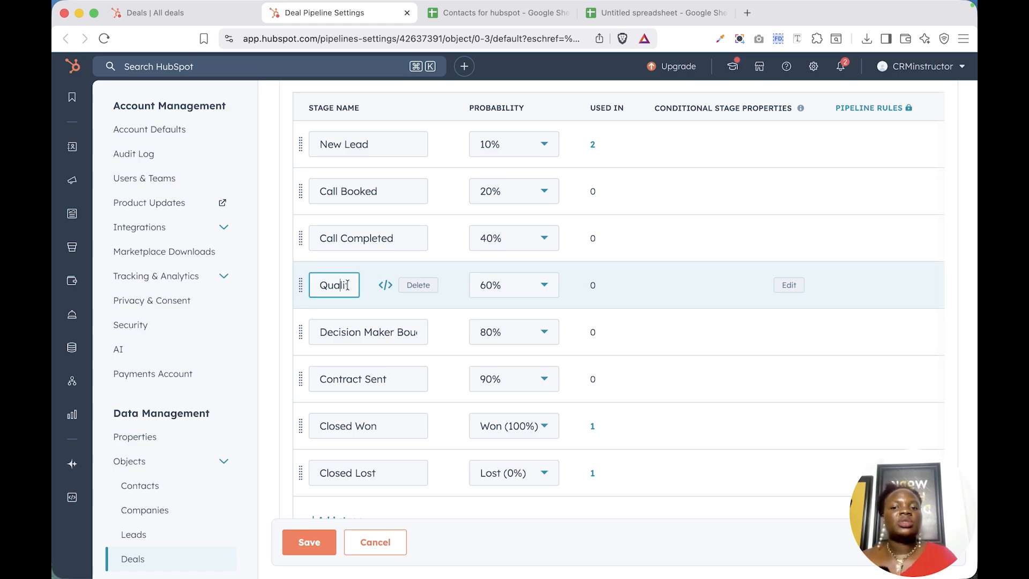
scroll(517, 207, up, 2)
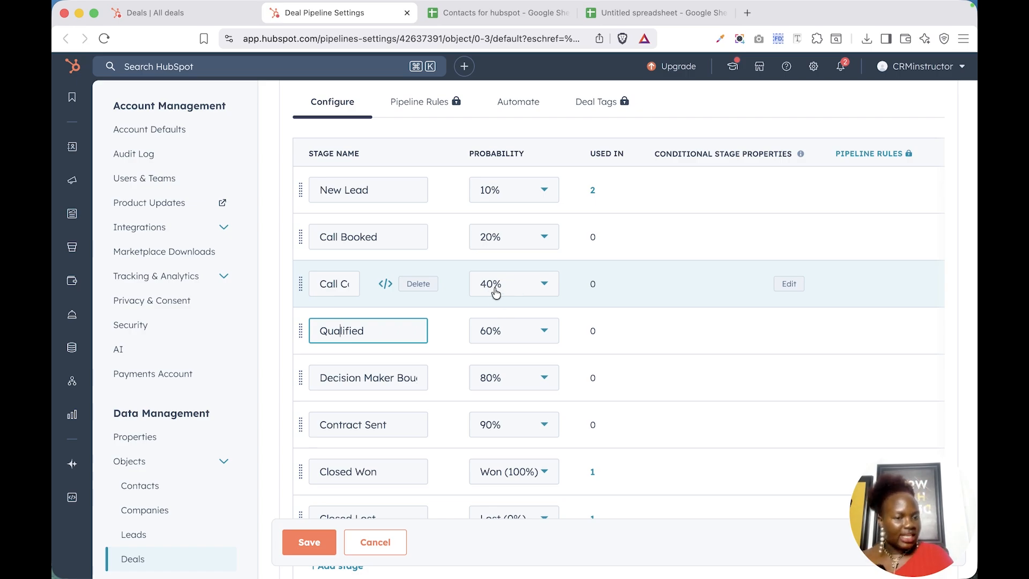
click(516, 337)
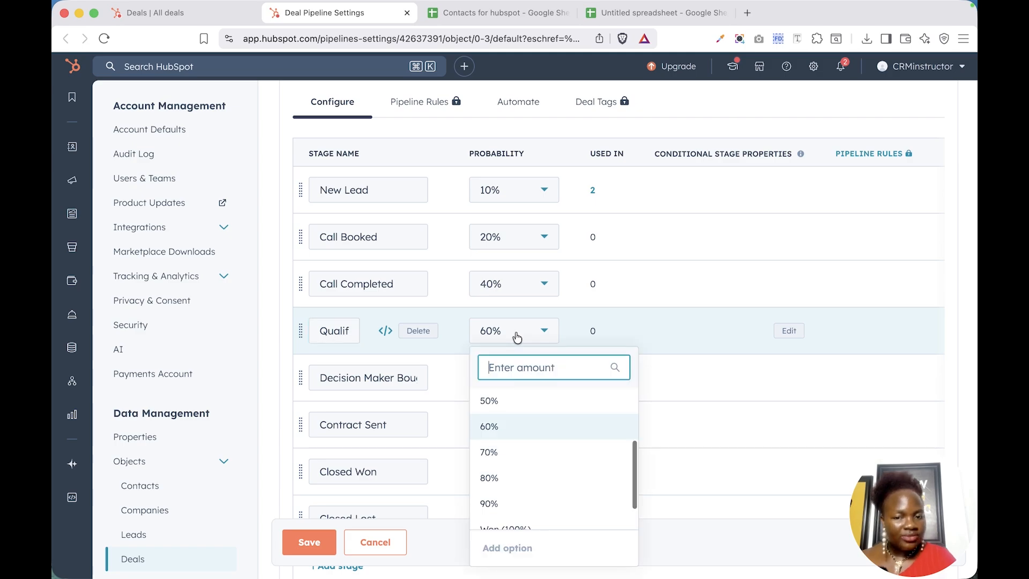
click(521, 401)
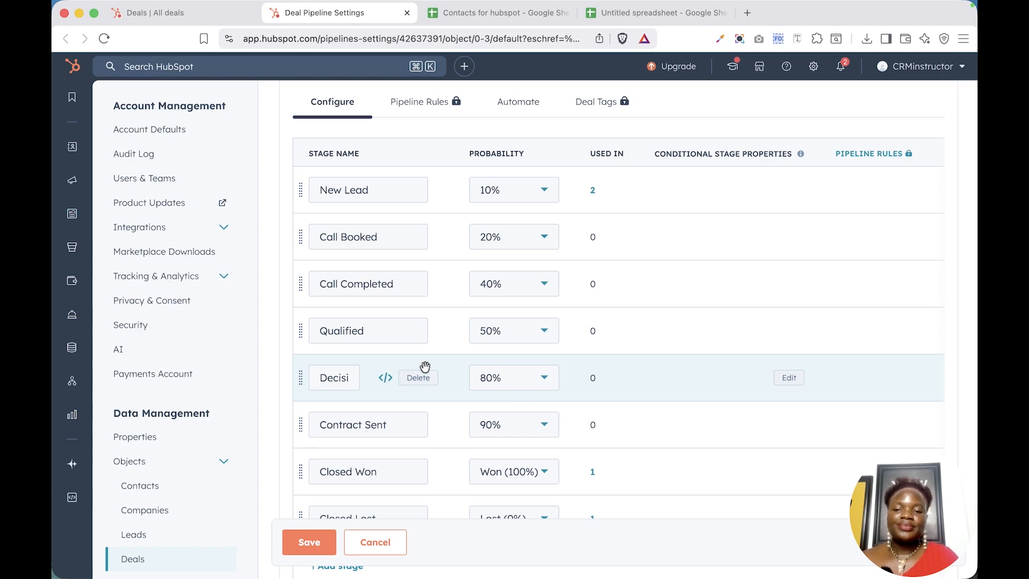
Rename the 80% decision-maker stage to 'Proposal Sent'.
double_click(345, 377)
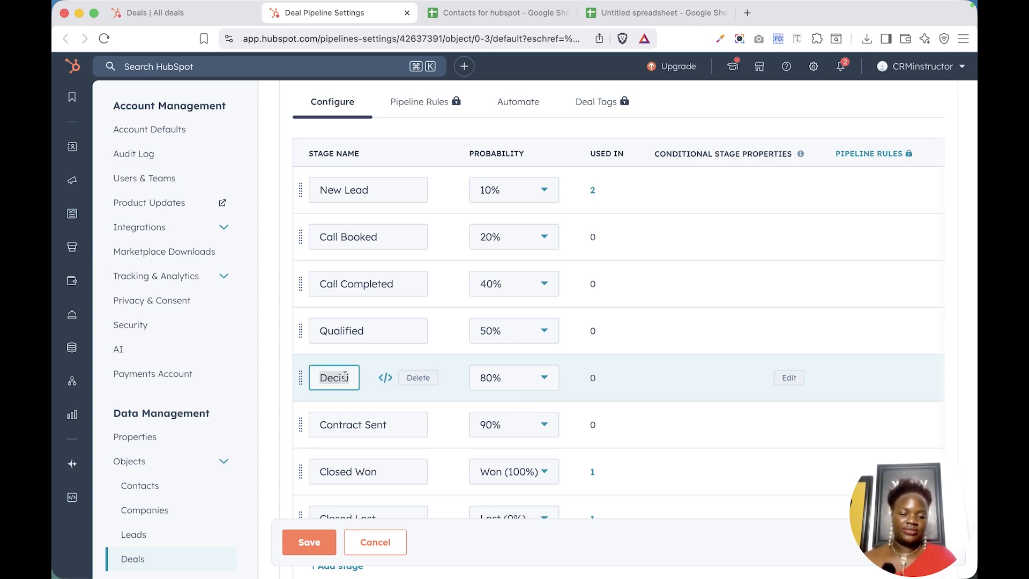
key(BackSpace)
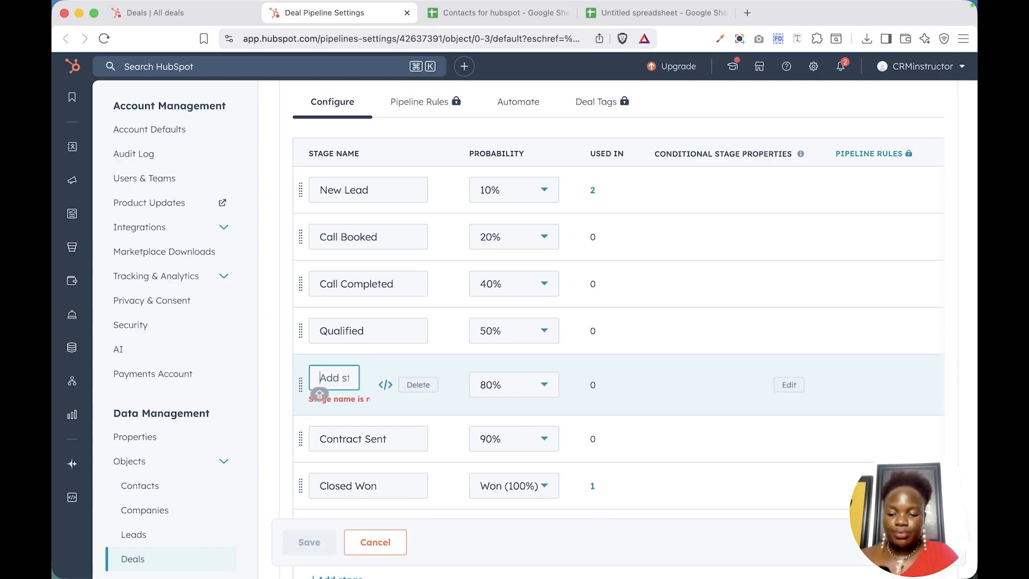
text(Pr)
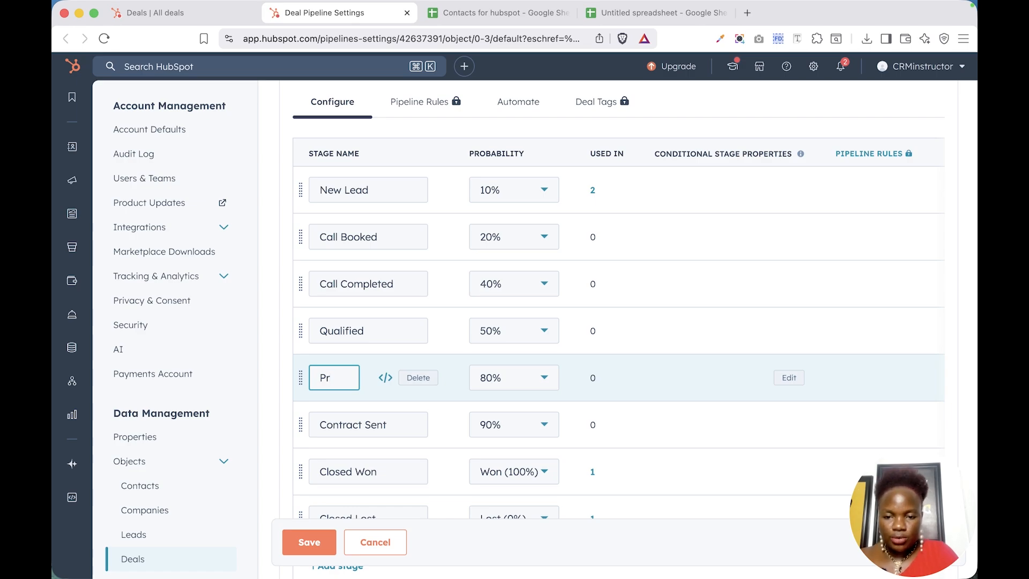
text(o)
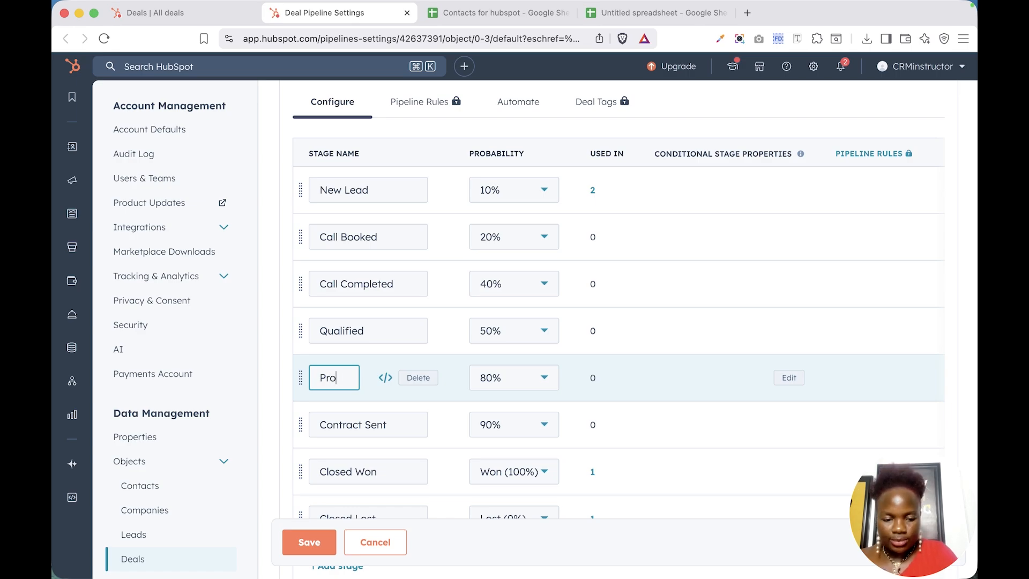
text(posal )
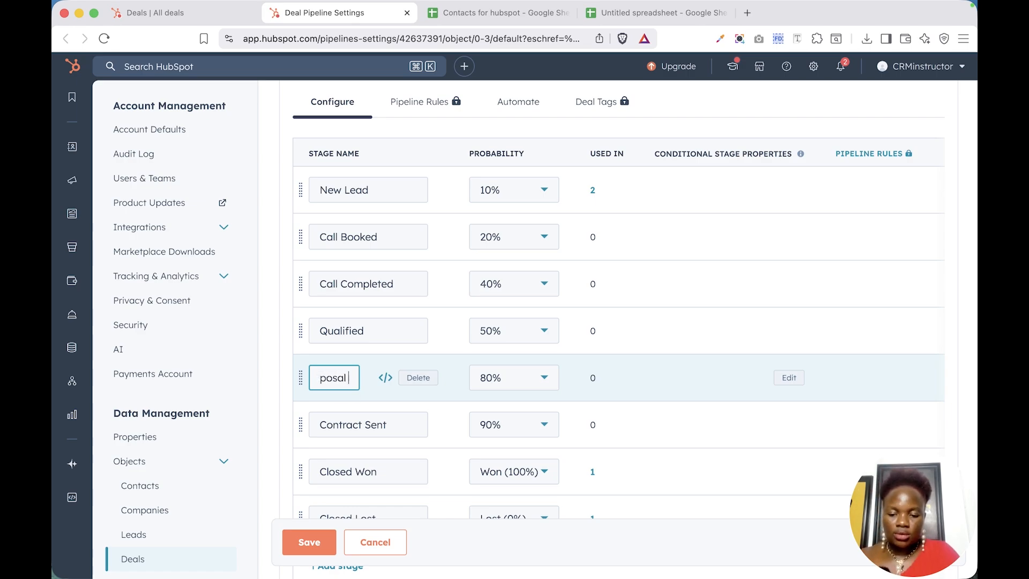
text(Sent)
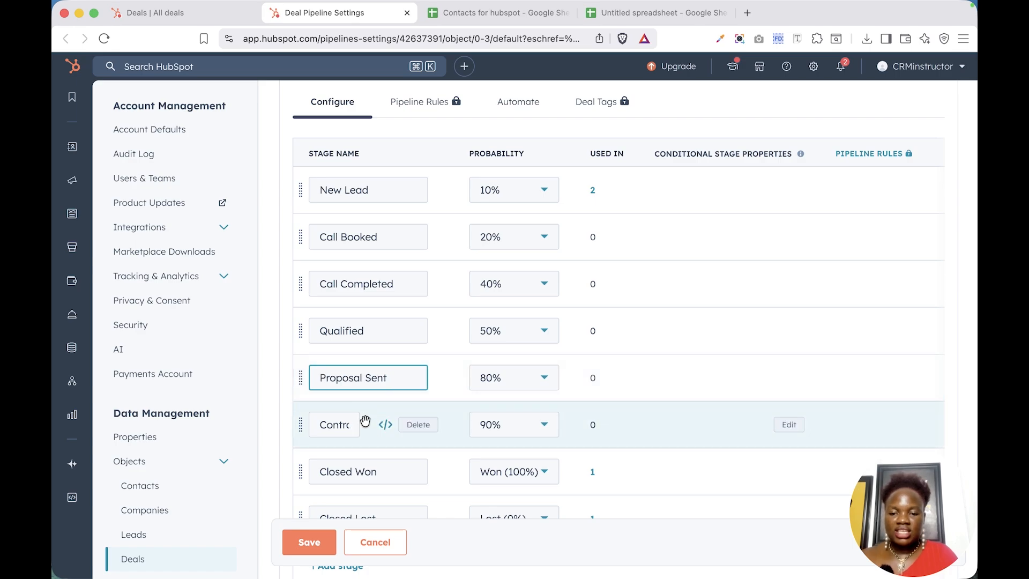
Rename Contract Sent to 'Proposal Accepted' and add a new blank stage.
double_click(334, 426)
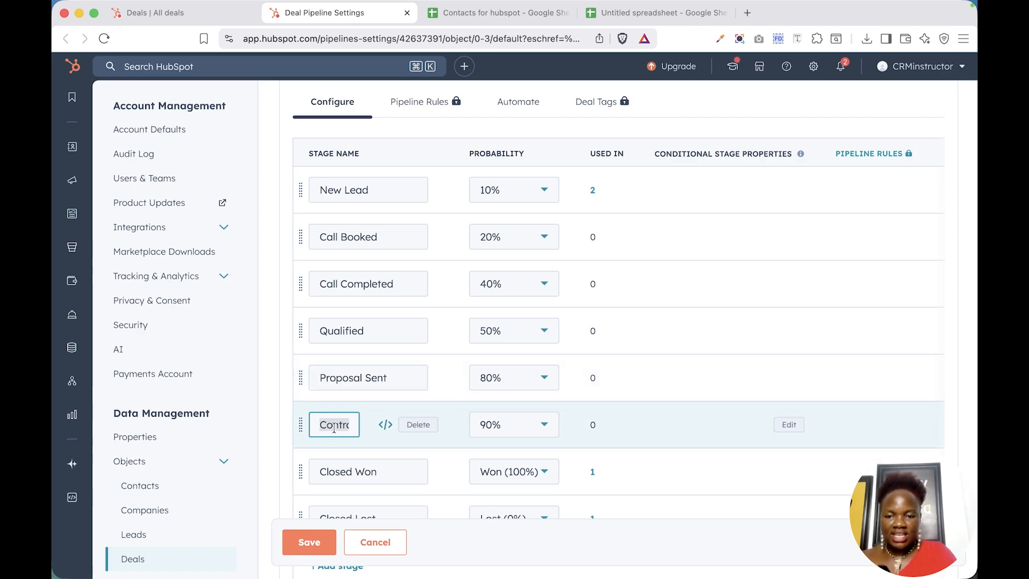
key(BackSpace)
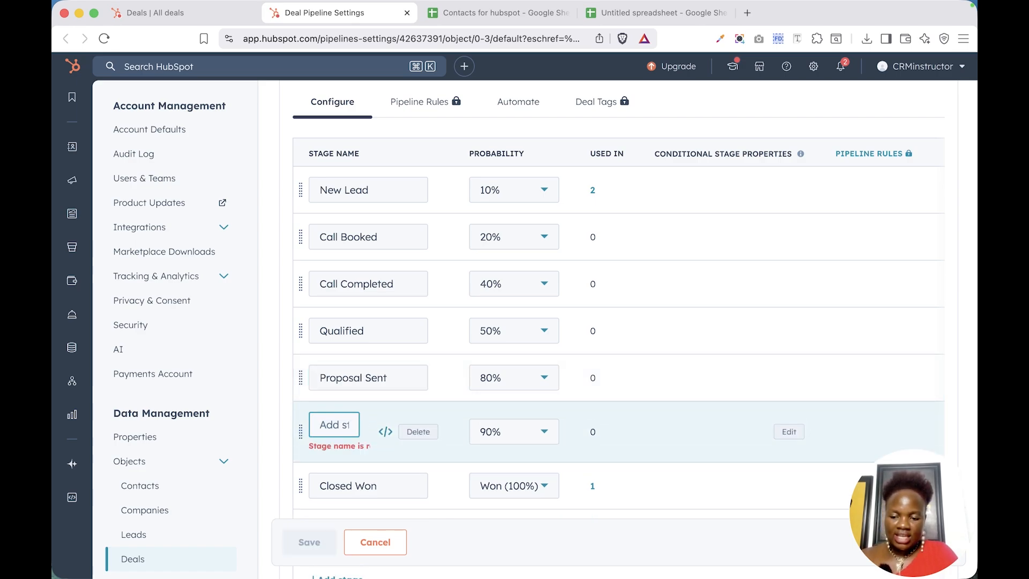
text(Prop)
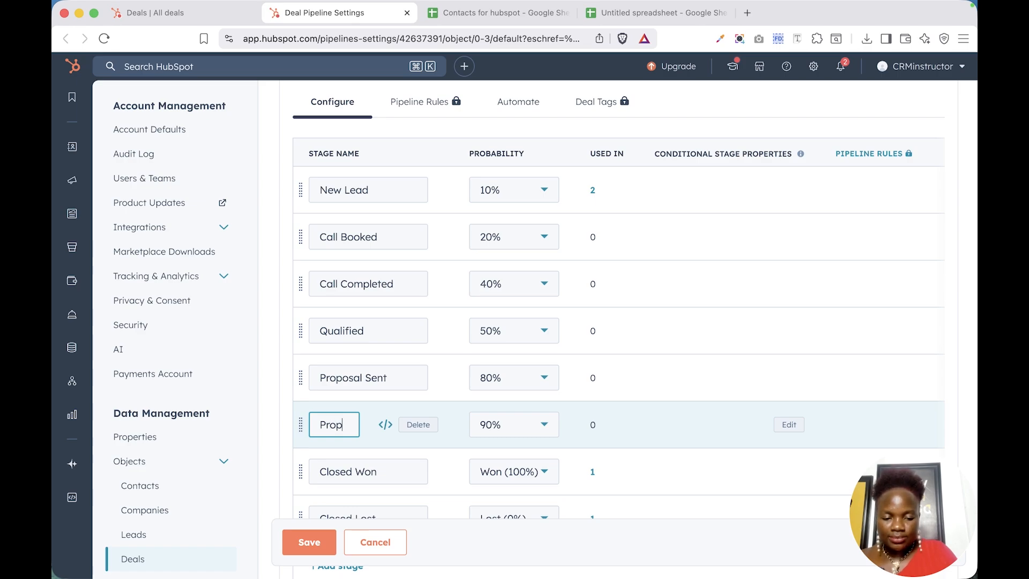
text(osal )
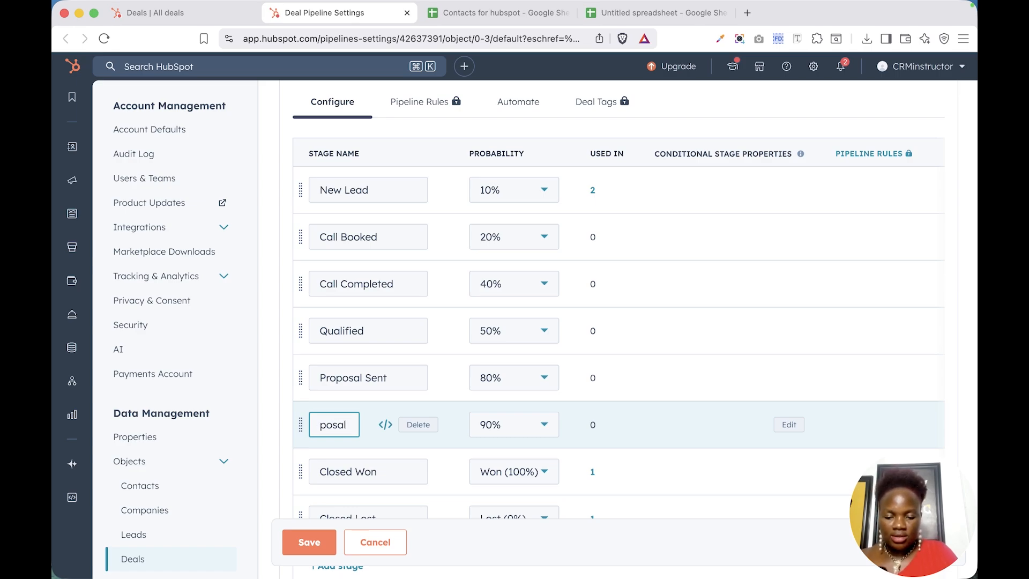
text(Accep)
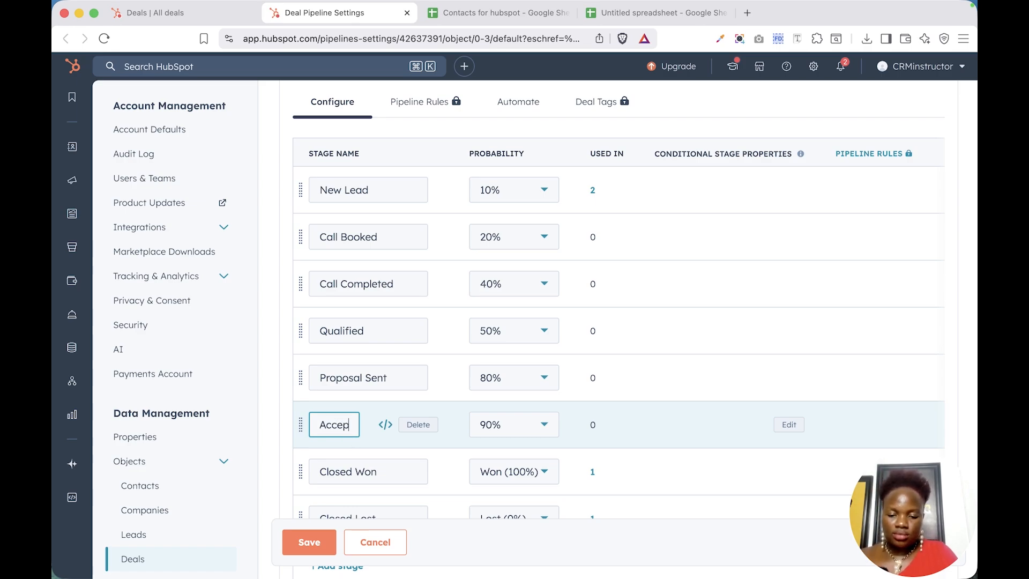
text(ted)
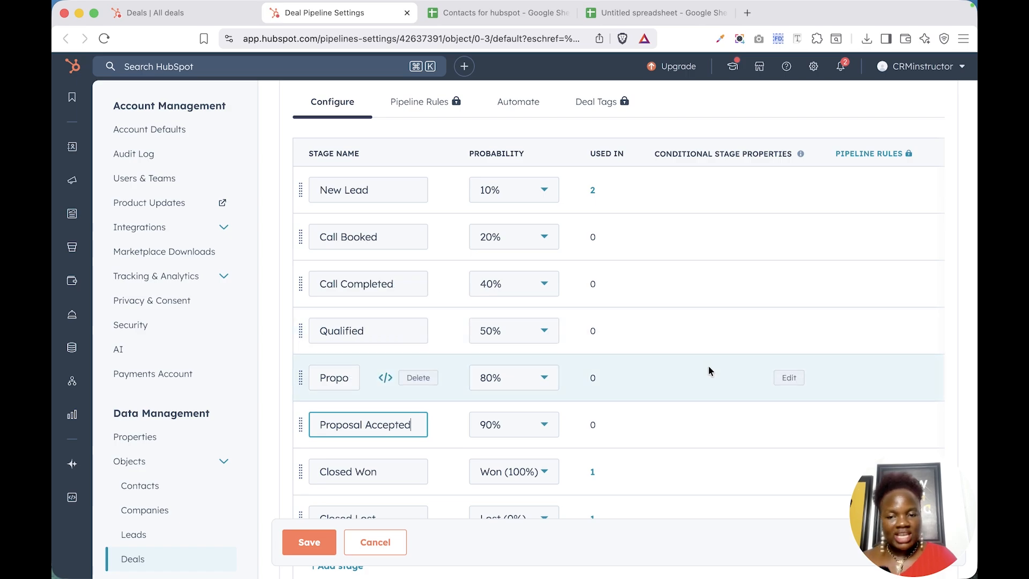
scroll(379, 436, down, 3)
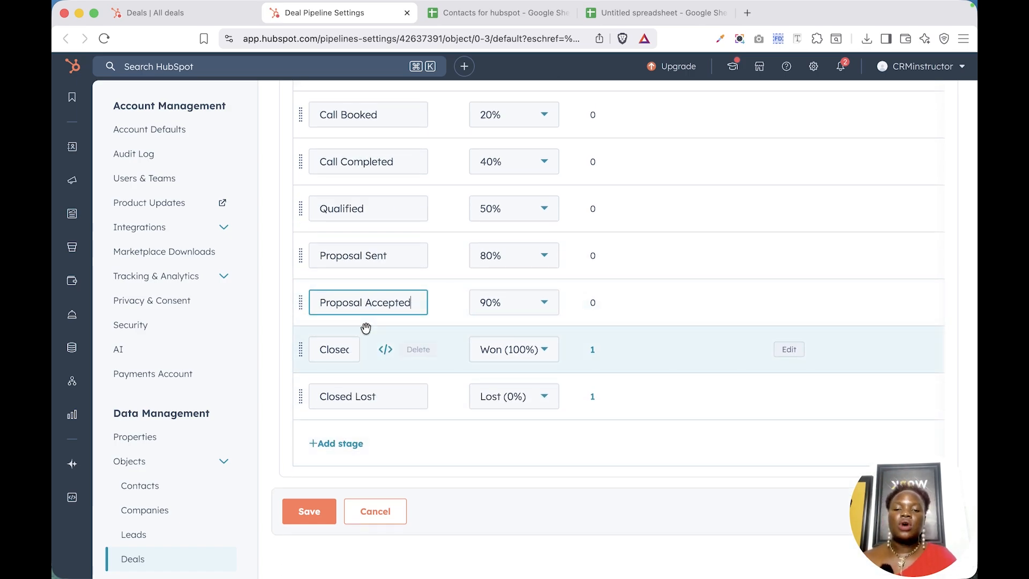
click(337, 443)
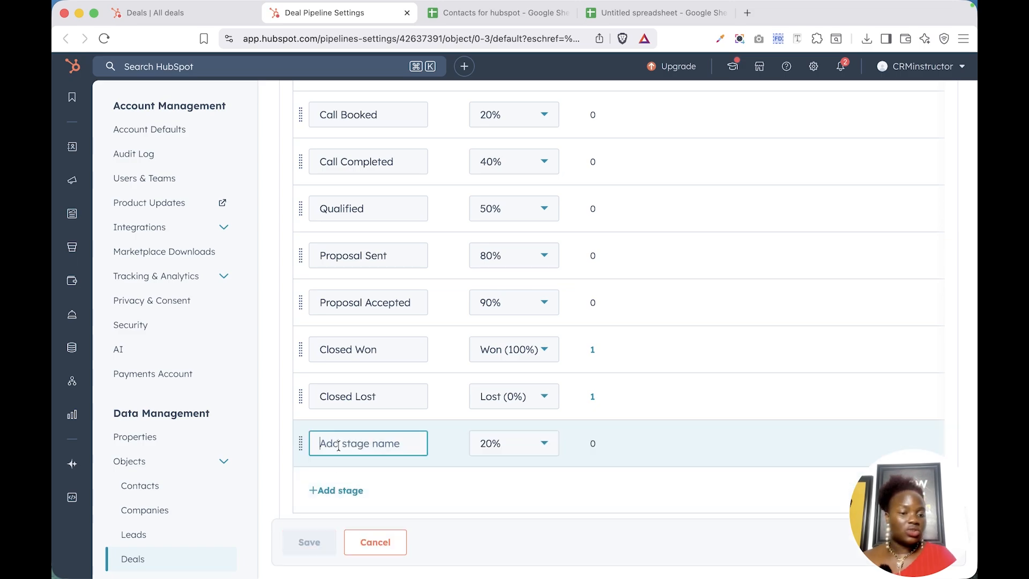
Move the new stage just above Closed Won and name it 'Contact Sent'.
click(304, 445)
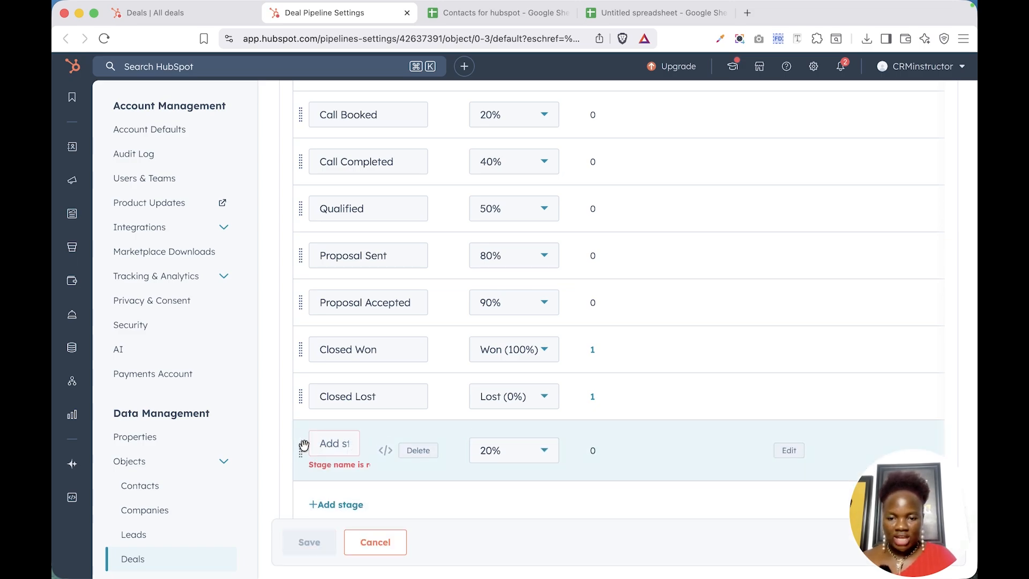
drag(304, 446, 322, 333)
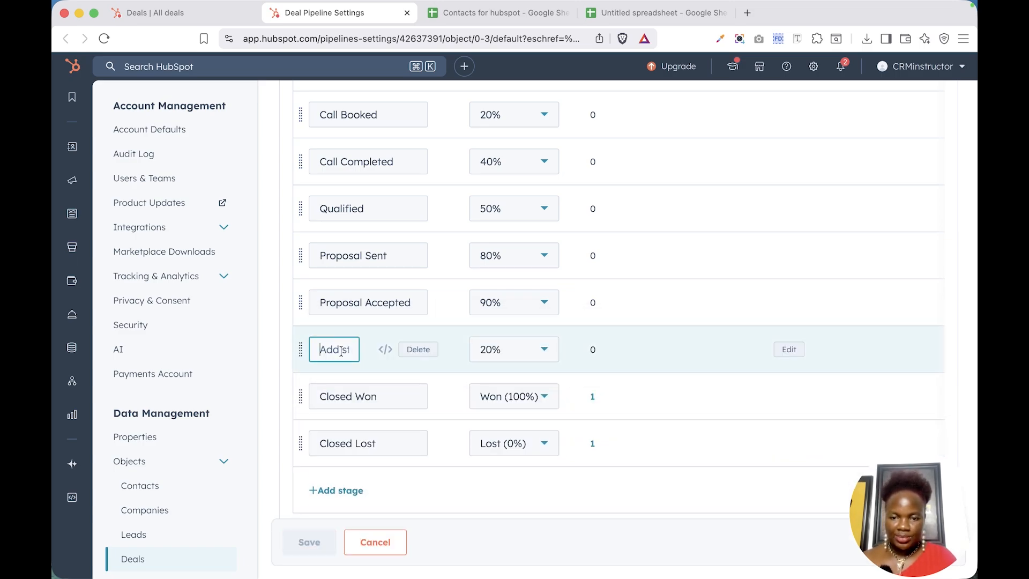
text(Con)
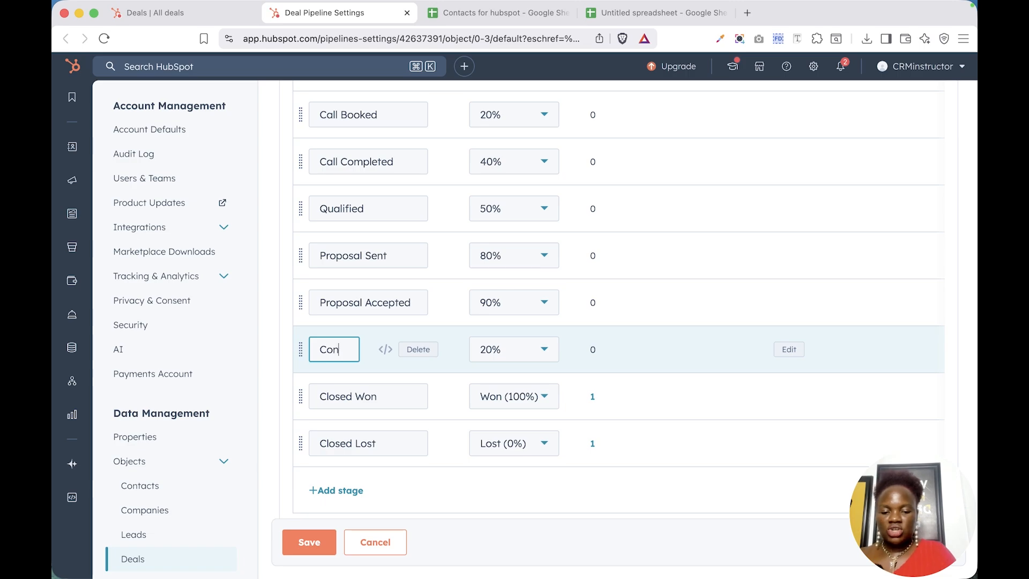
text(tact)
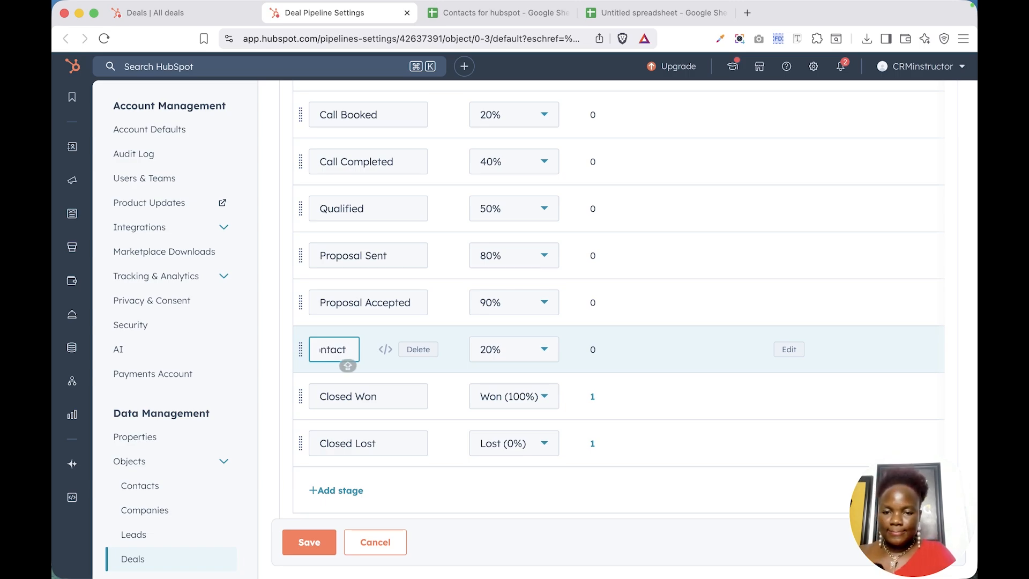
text(Sent)
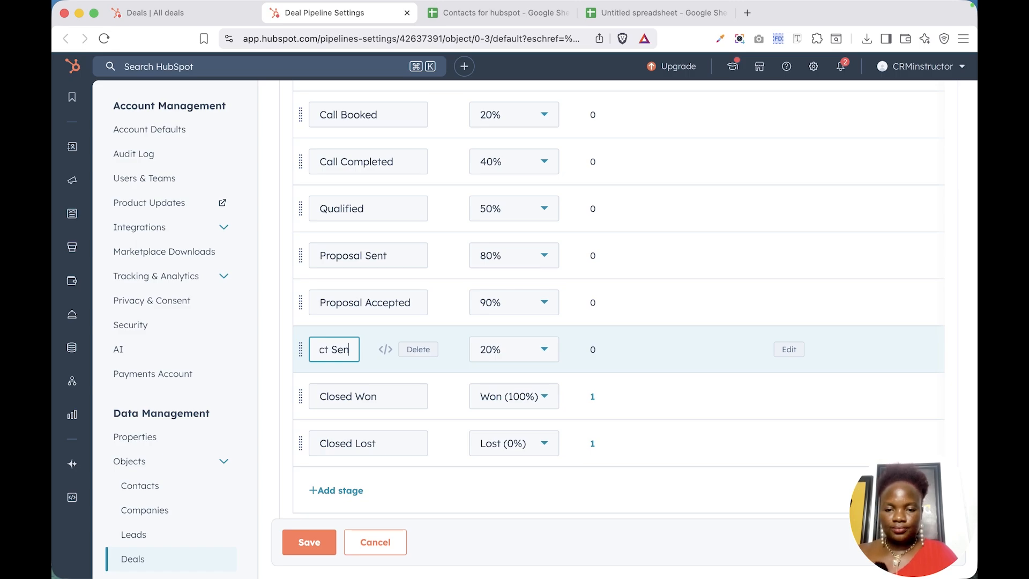
click(265, 431)
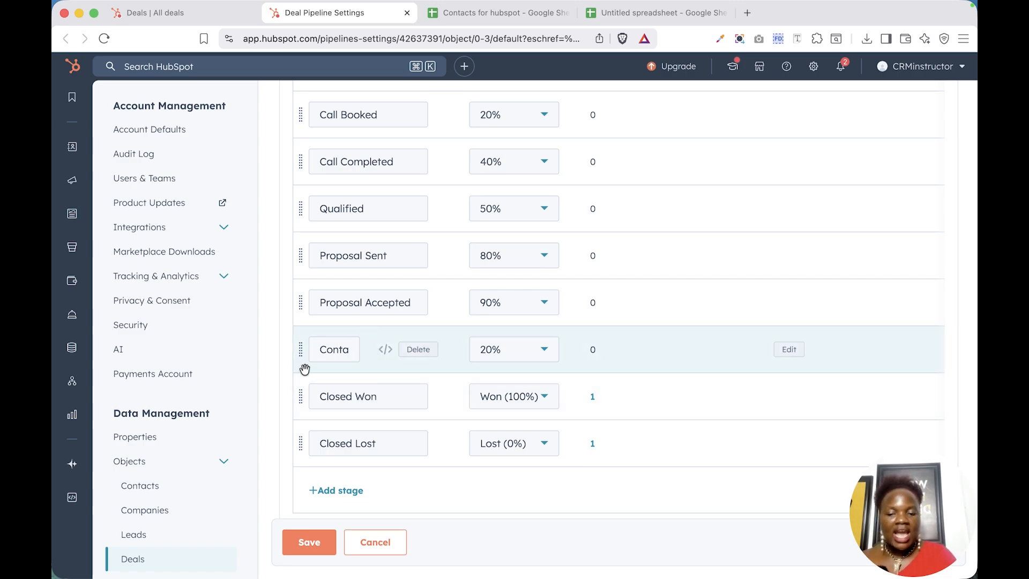
Set stage probabilities: Contact Sent 90%, Proposal Sent 60%, Proposal Accepted 70%.
click(539, 350)
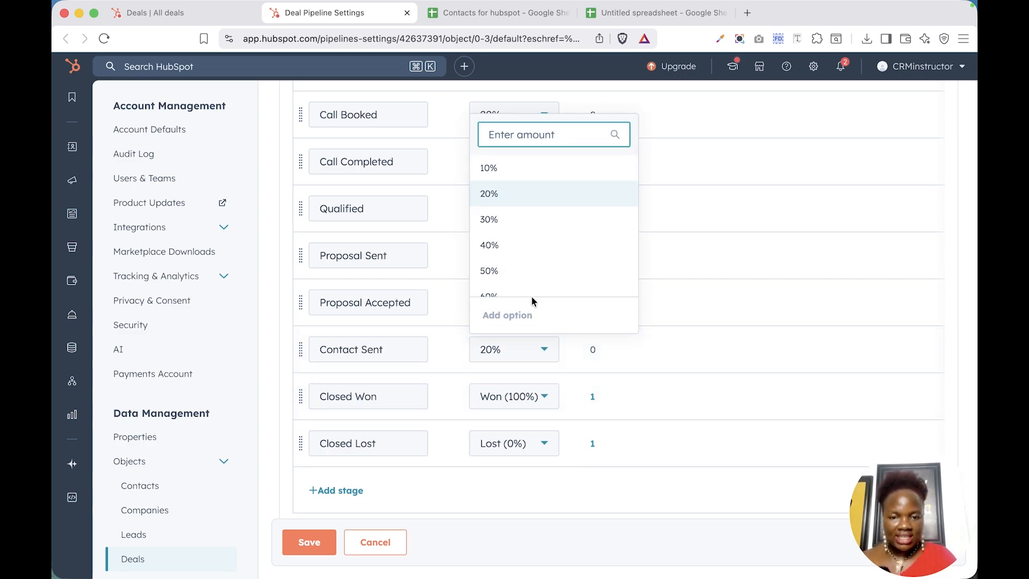
scroll(531, 268, down, 5)
click(513, 240)
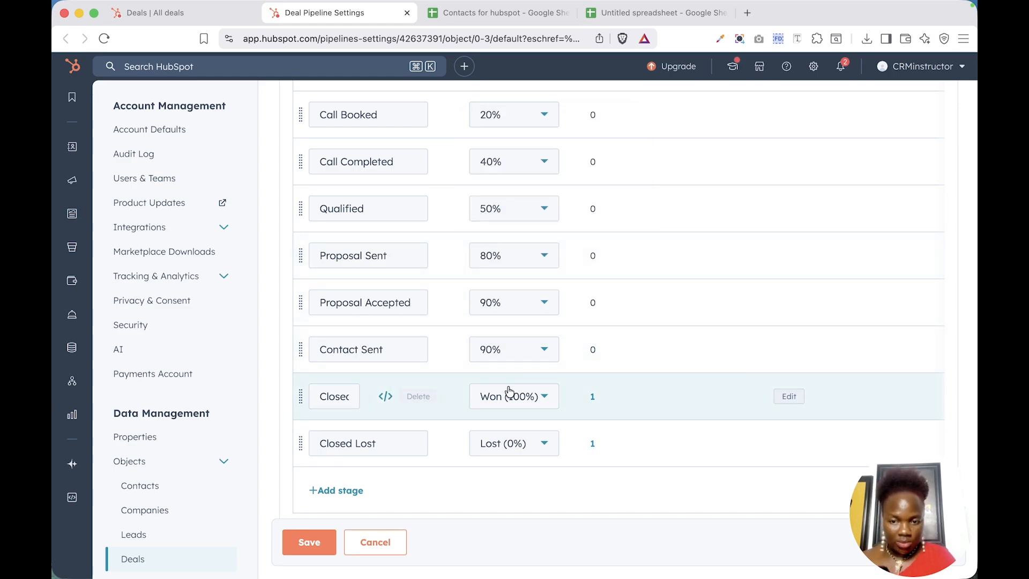
click(534, 265)
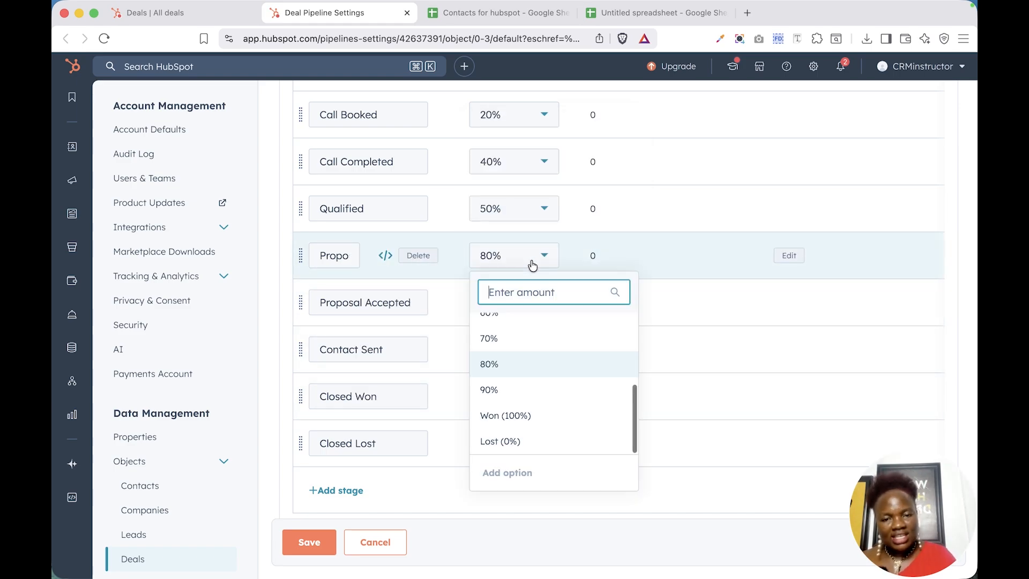
scroll(517, 372, up, 2)
click(511, 368)
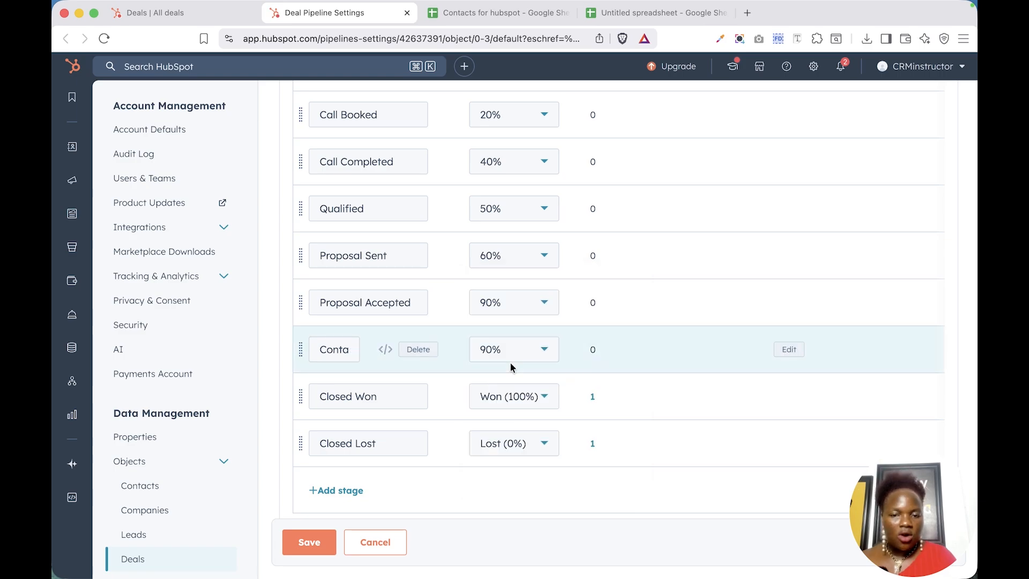
click(524, 302)
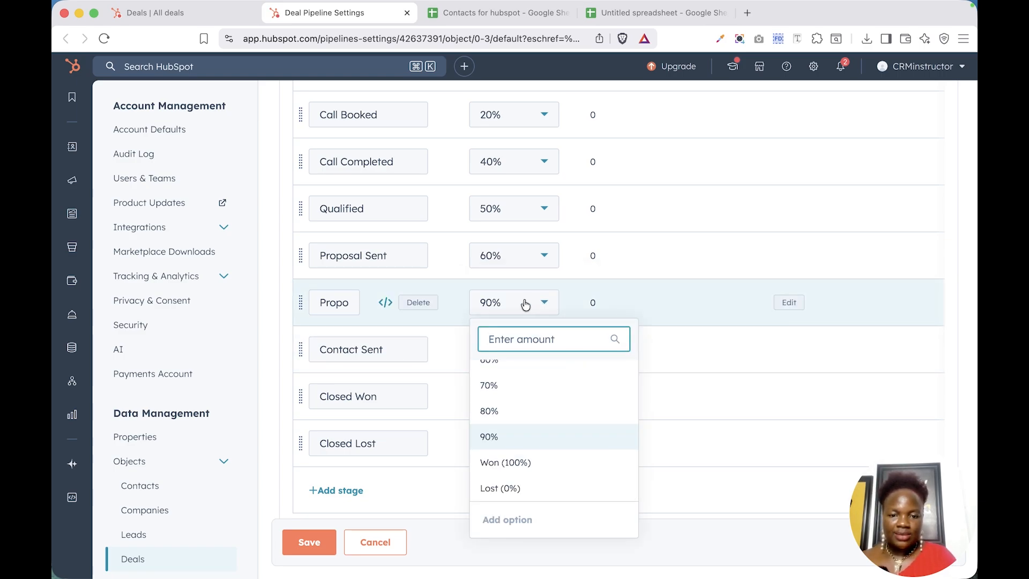
click(504, 384)
right_click(502, 380)
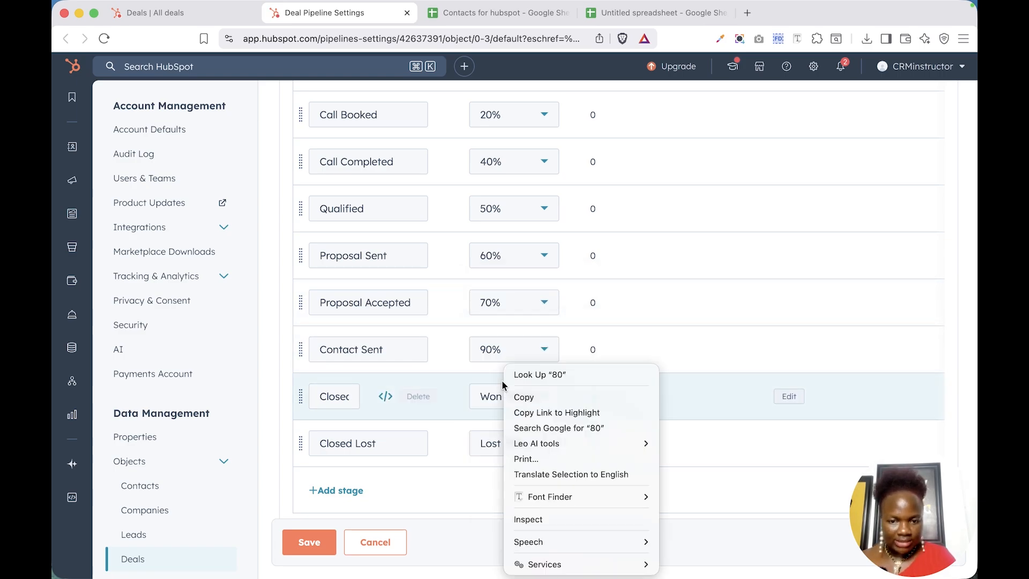
click(441, 506)
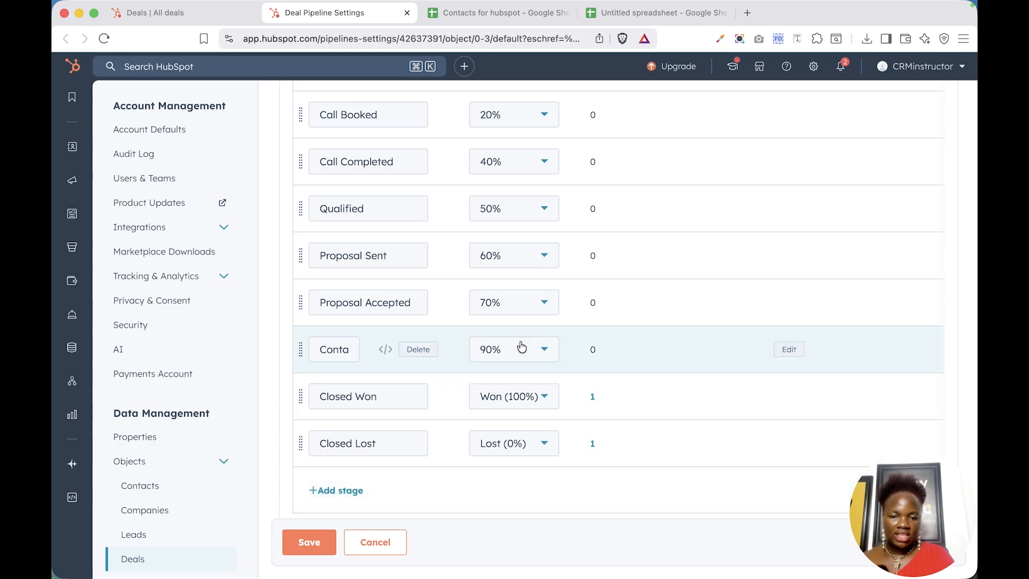
scroll(523, 346, up, 2)
scroll(522, 346, down, 3)
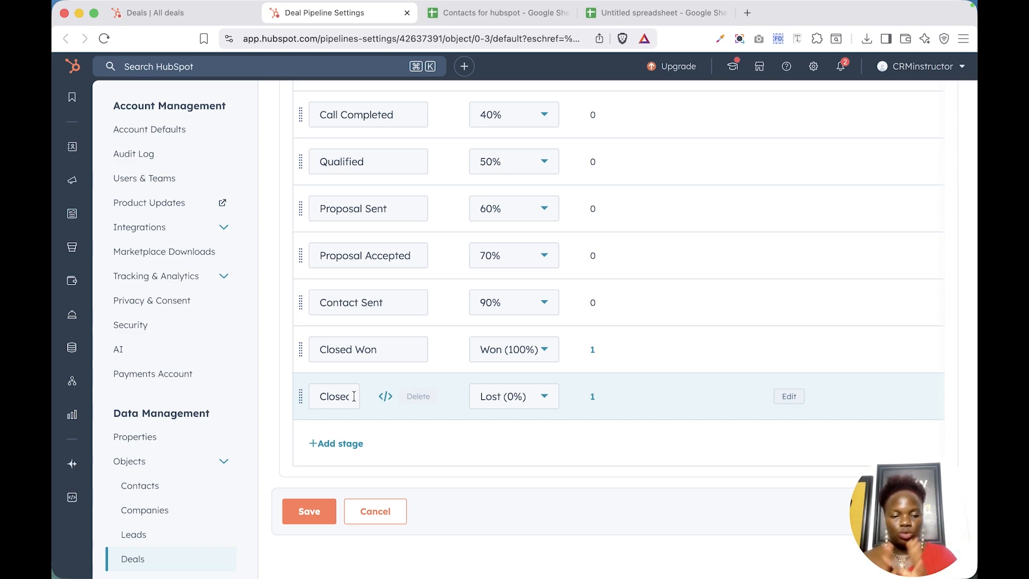
click(325, 509)
scroll(509, 311, up, 10)
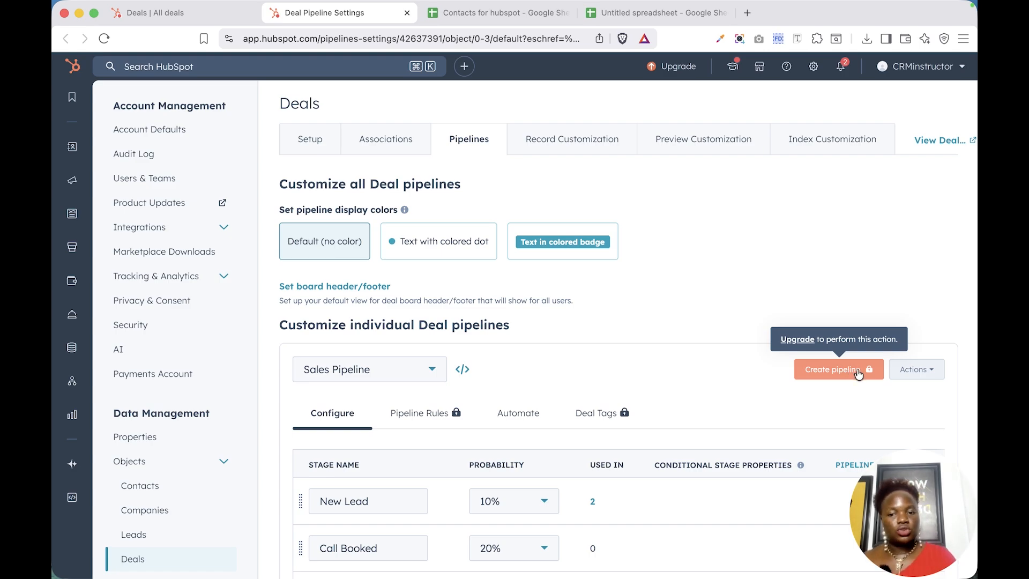
click(911, 369)
scroll(915, 370, down, 5)
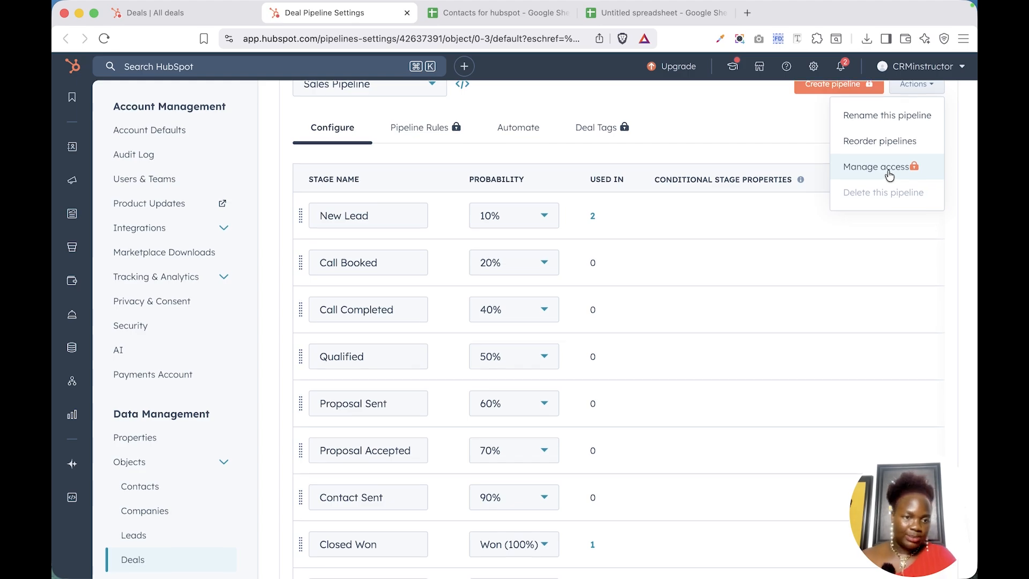
scroll(754, 276, up, 1)
scroll(753, 272, up, 3)
scroll(745, 375, down, 4)
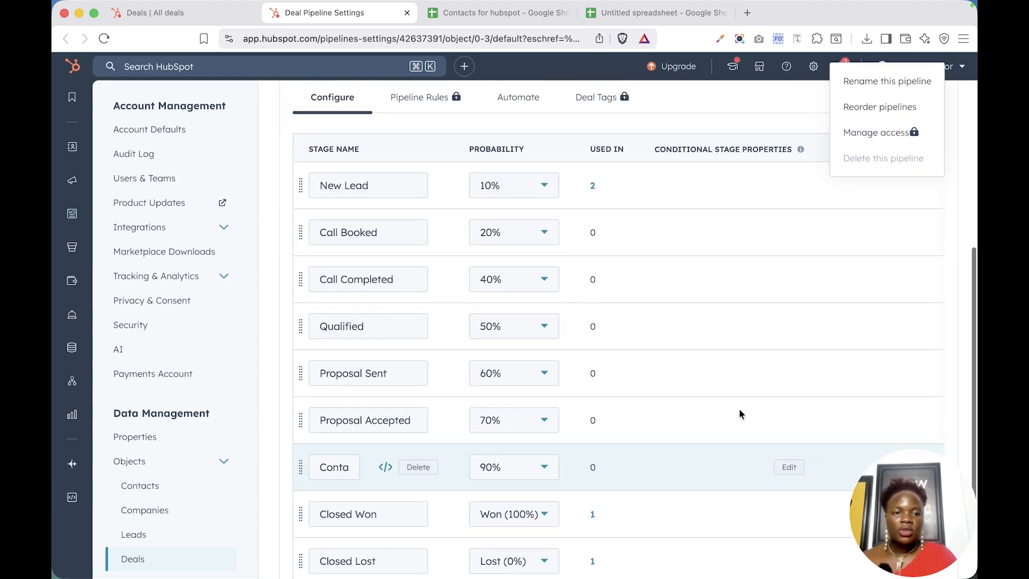
scroll(718, 322, up, 4)
click(728, 189)
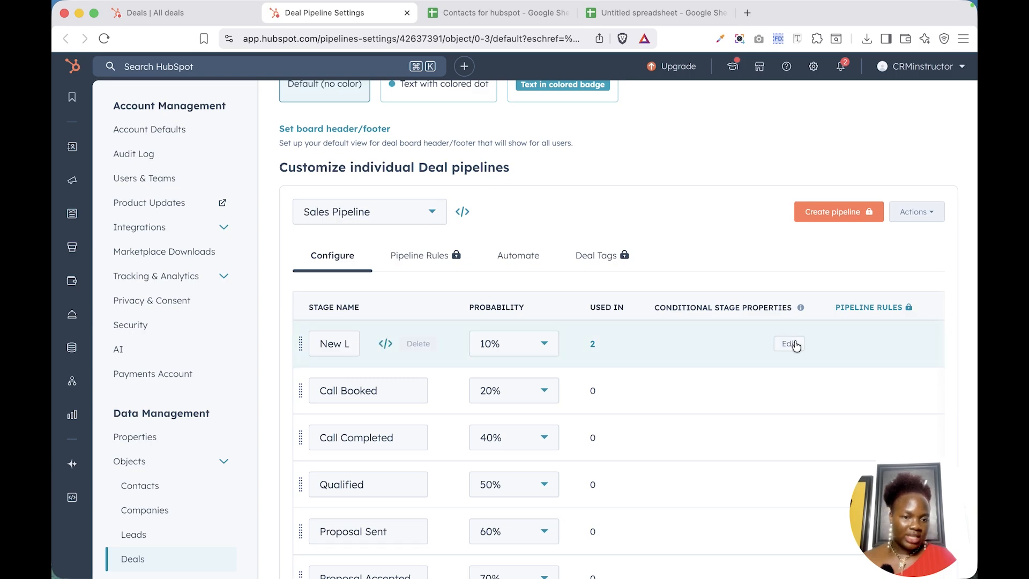
Add Amount and Close Date as New Lead's conditional stage properties and save the logic.
click(789, 344)
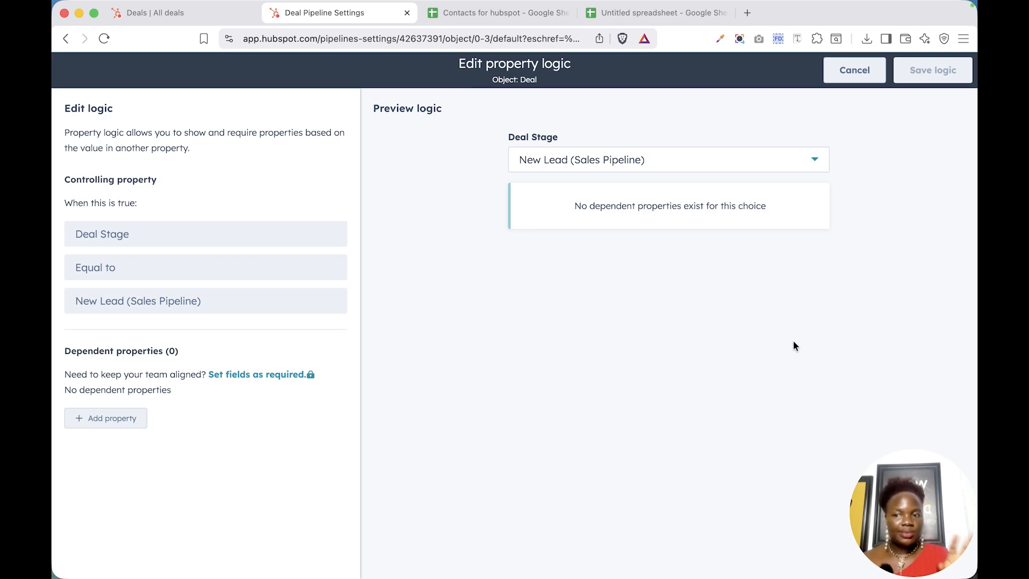
click(120, 421)
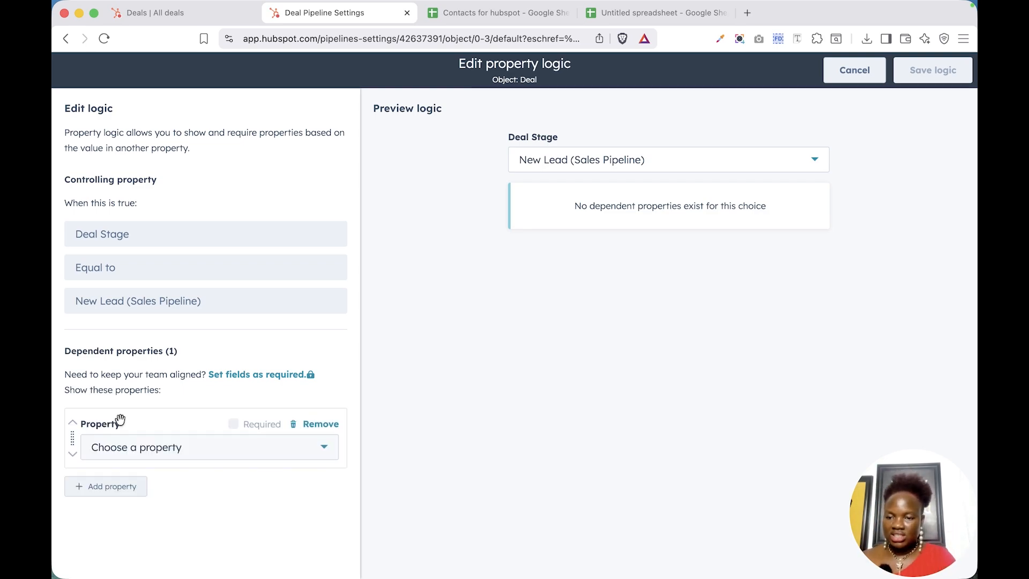
click(189, 454)
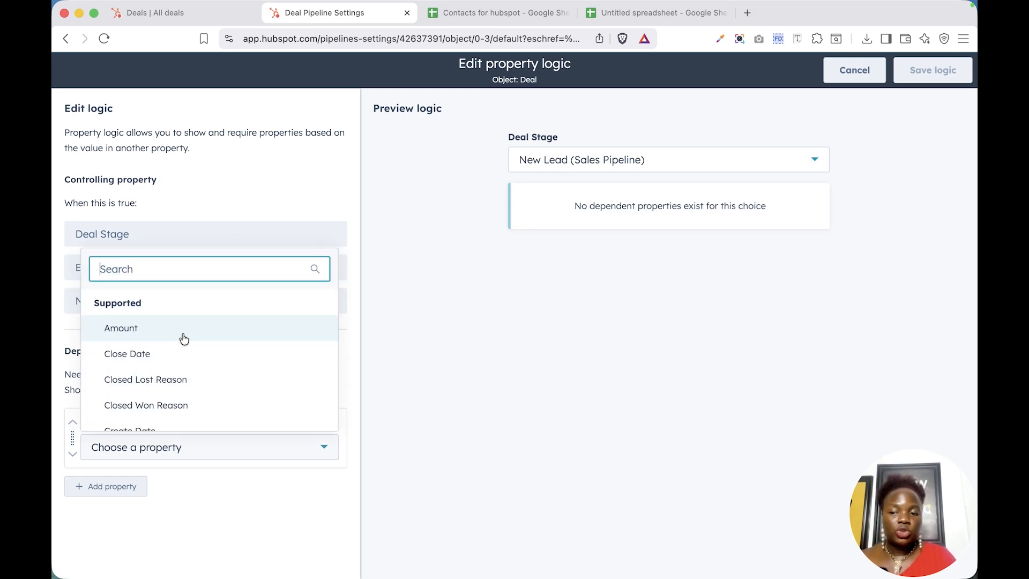
click(183, 338)
click(124, 486)
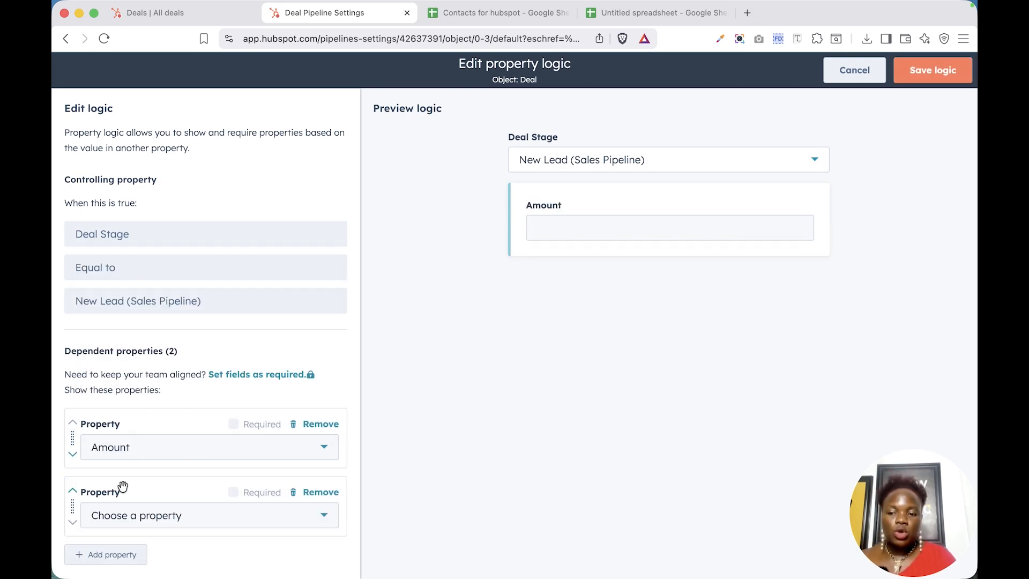
click(150, 526)
click(163, 399)
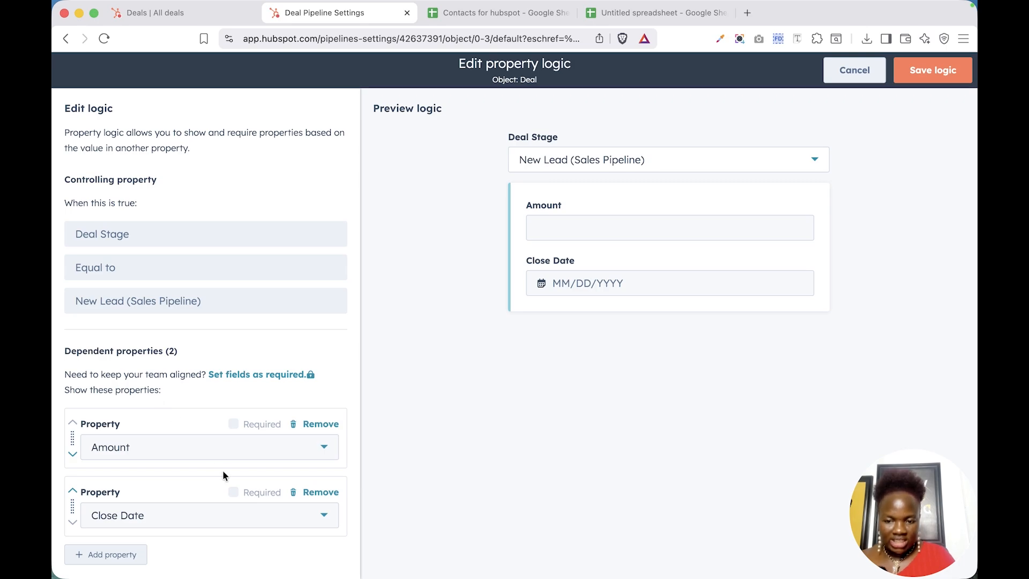
scroll(223, 472, down, 1)
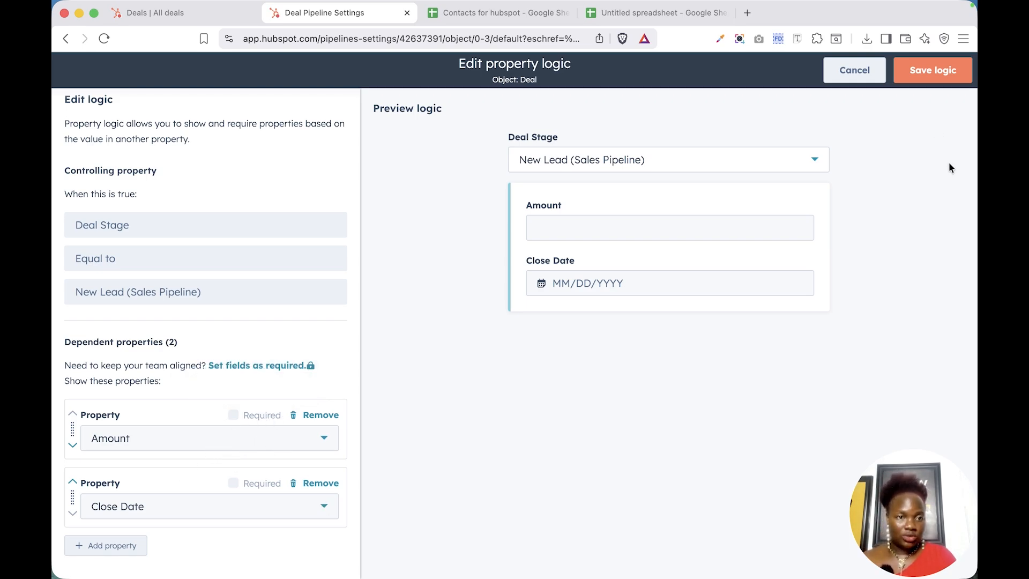
click(937, 79)
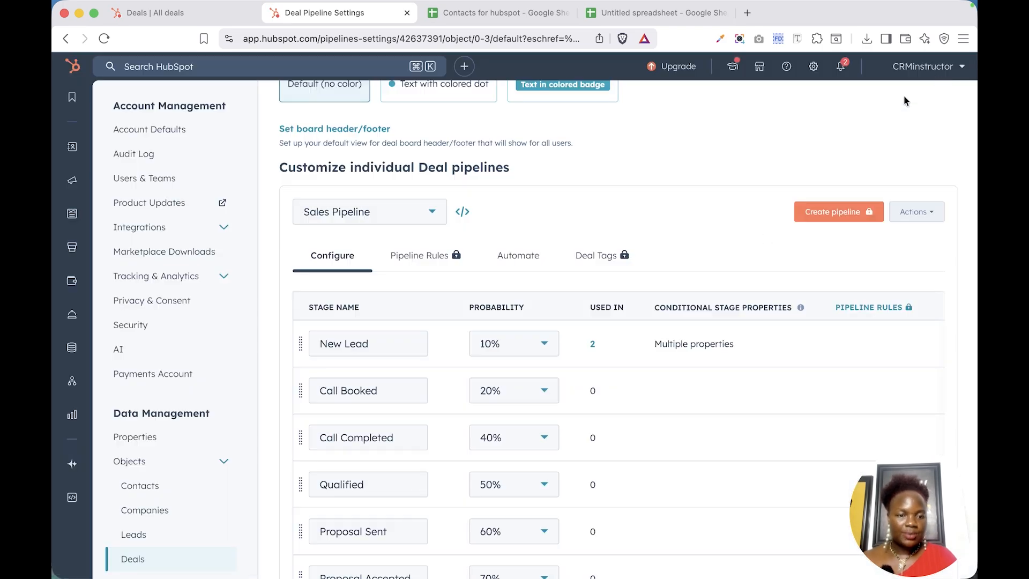
scroll(710, 465, down, 3)
scroll(709, 465, down, 2)
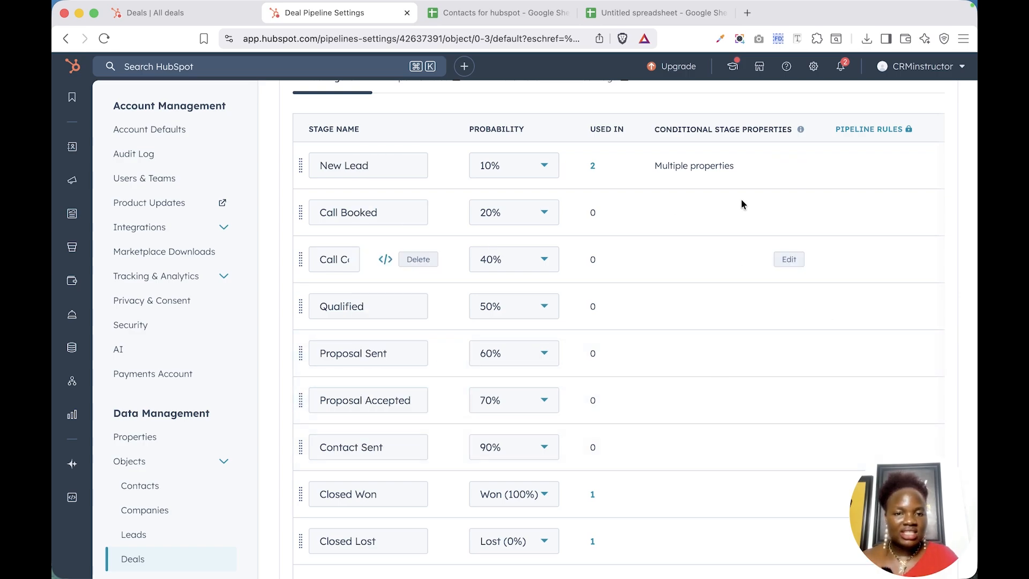
scroll(659, 456, up, 6)
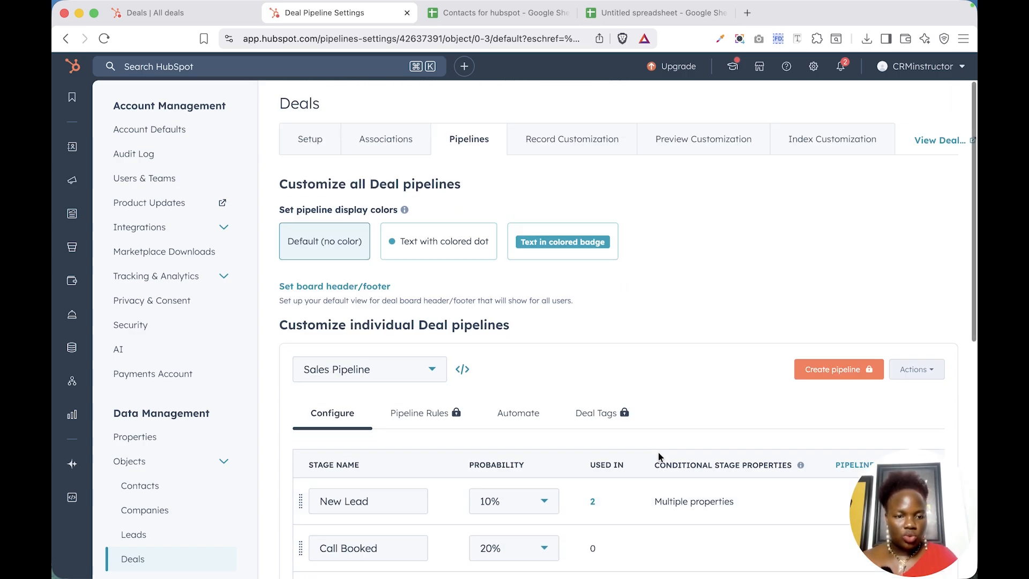
scroll(659, 452, down, 2)
scroll(658, 452, up, 2)
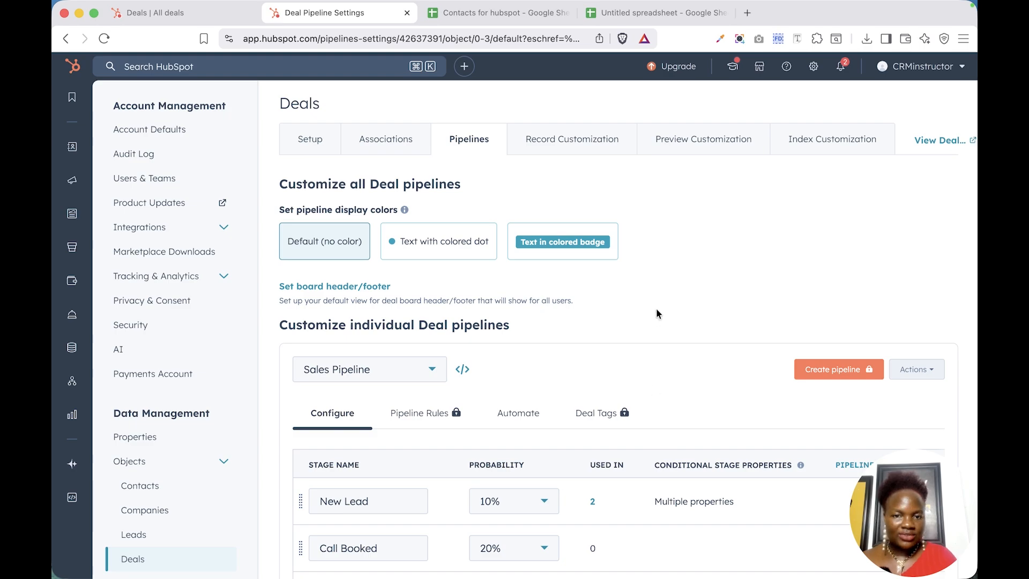
Reload the all-deals list and switch to board view with the renamed stage columns.
click(169, 16)
click(287, 500)
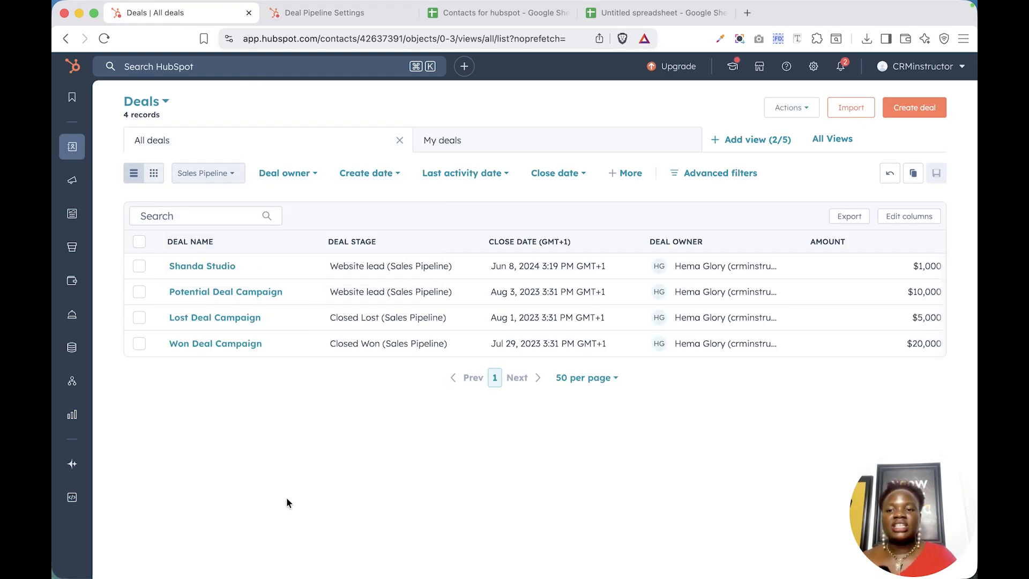
click(104, 38)
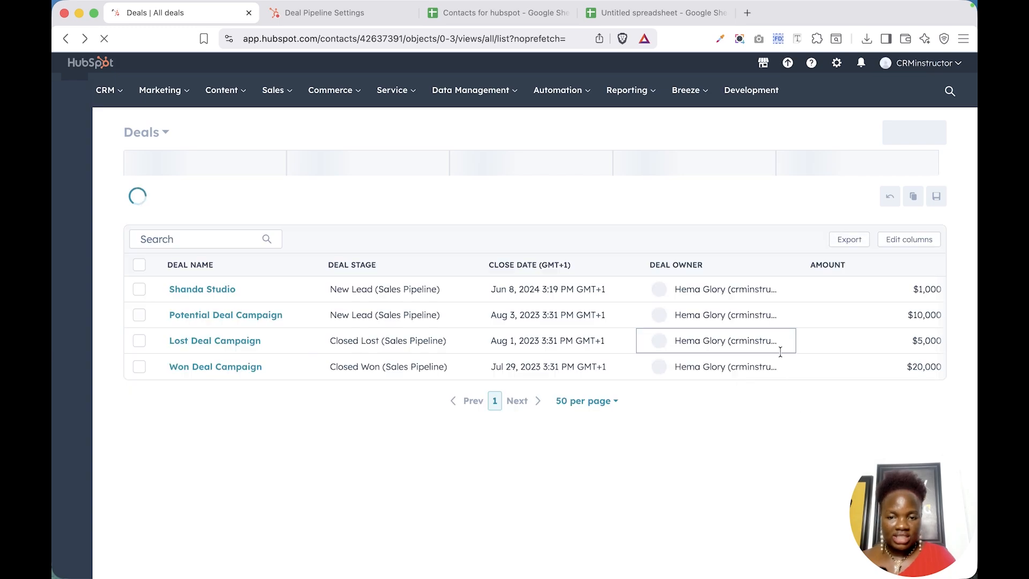
click(381, 289)
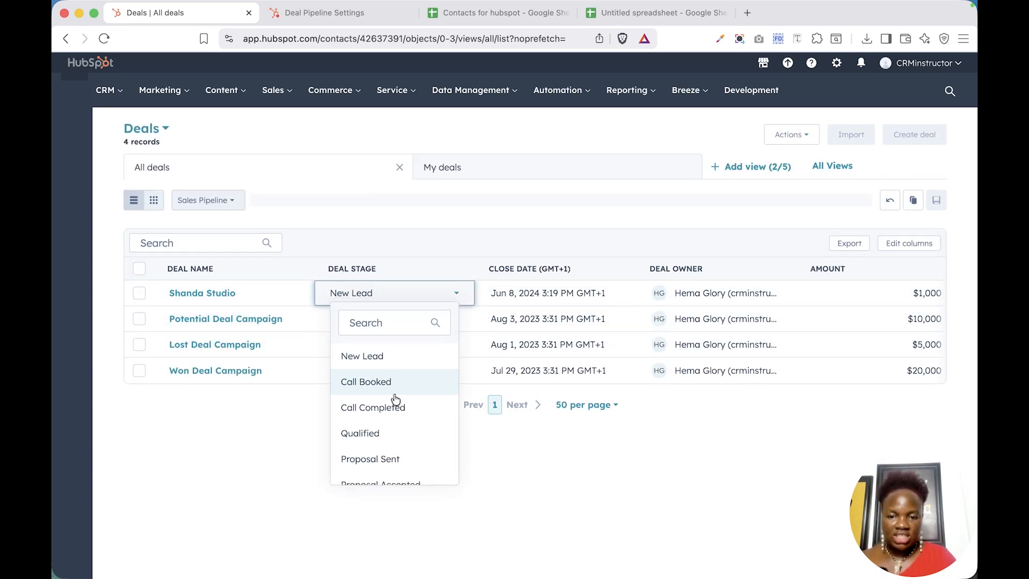
scroll(396, 403, down, 3)
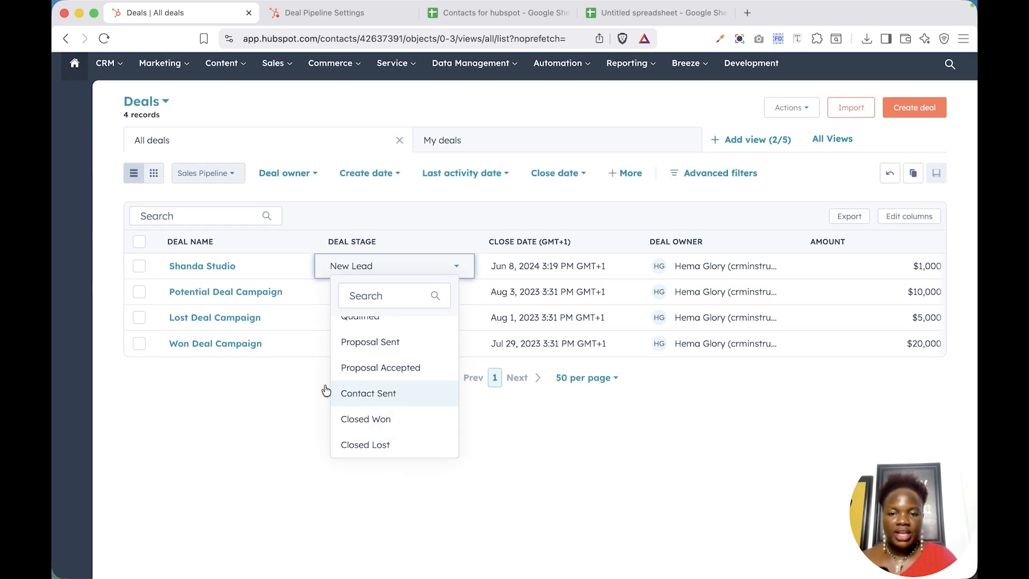
click(201, 443)
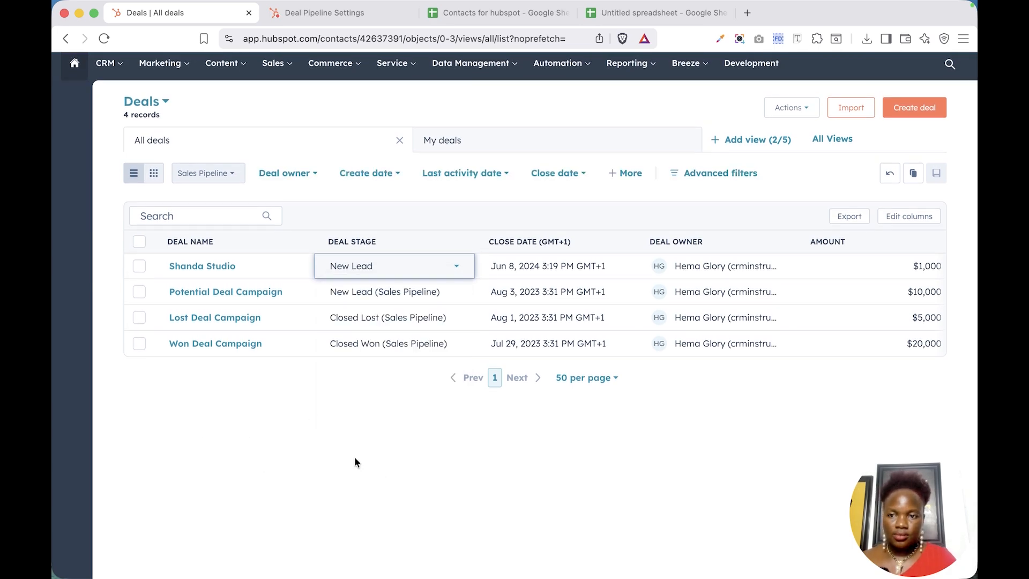
click(153, 173)
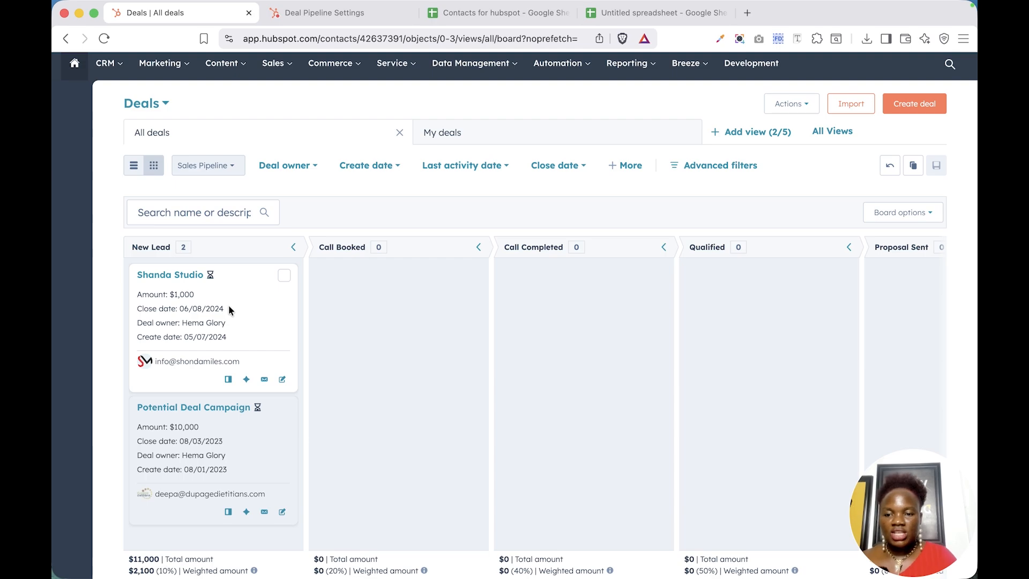
Drag the Shanda Studio deal card into the Call Completed column.
drag(229, 308, 571, 291)
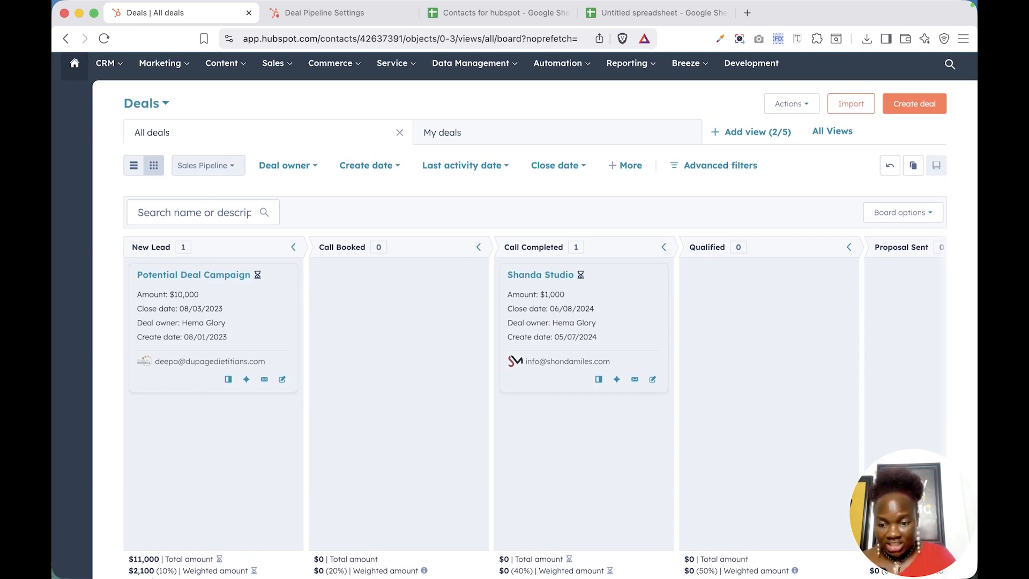
mouse_move(157, 563)
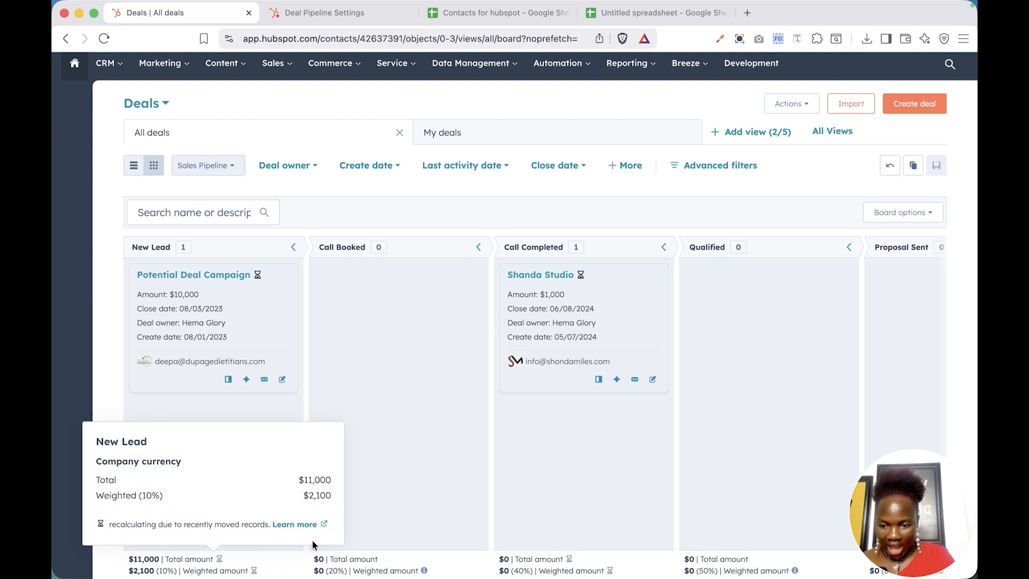
mouse_move(240, 574)
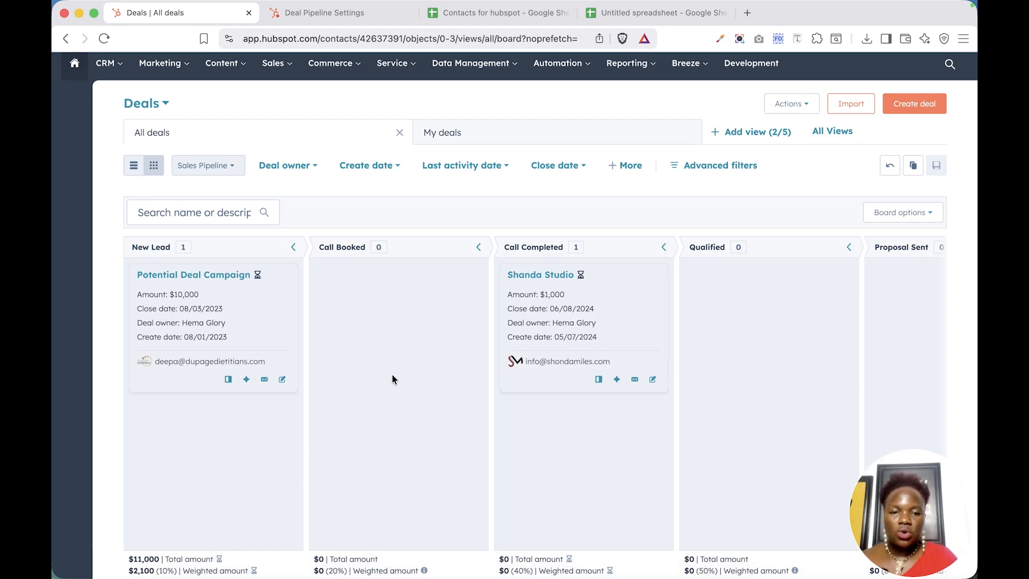
Start a new deal from the Create deal button on the board.
scroll(842, 344, right, 4)
scroll(843, 343, right, 10)
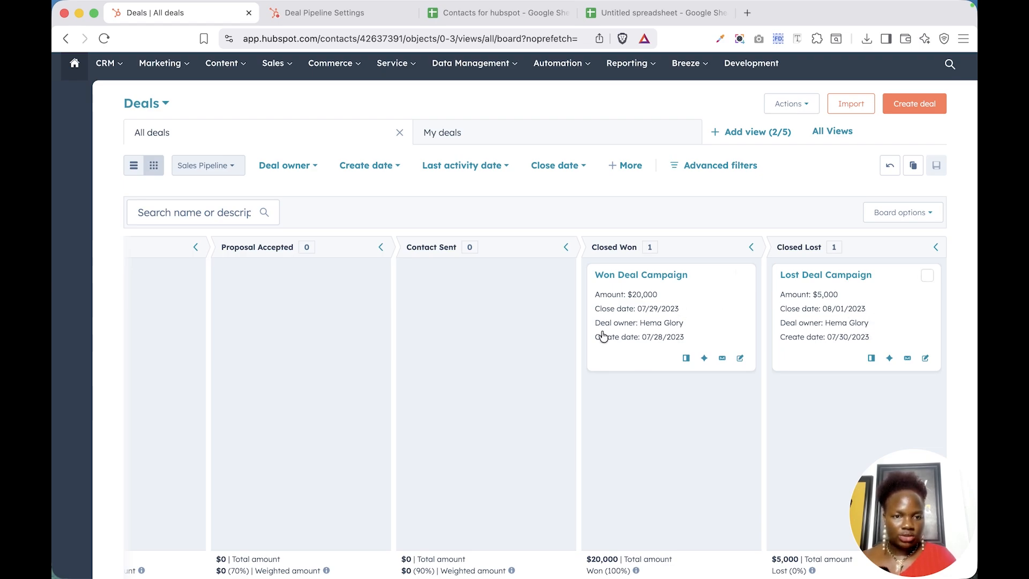
scroll(595, 337, up, 1)
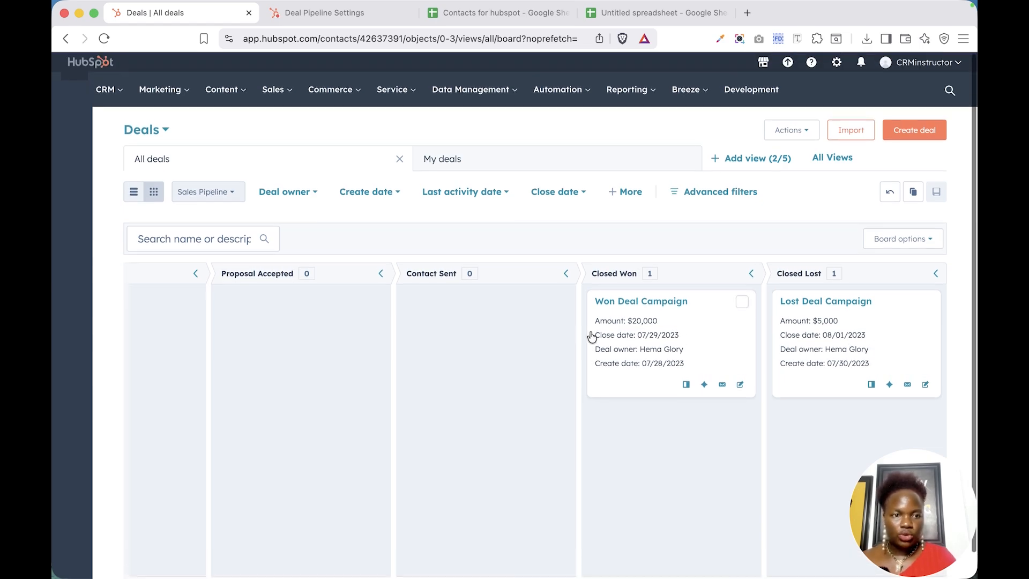
click(903, 137)
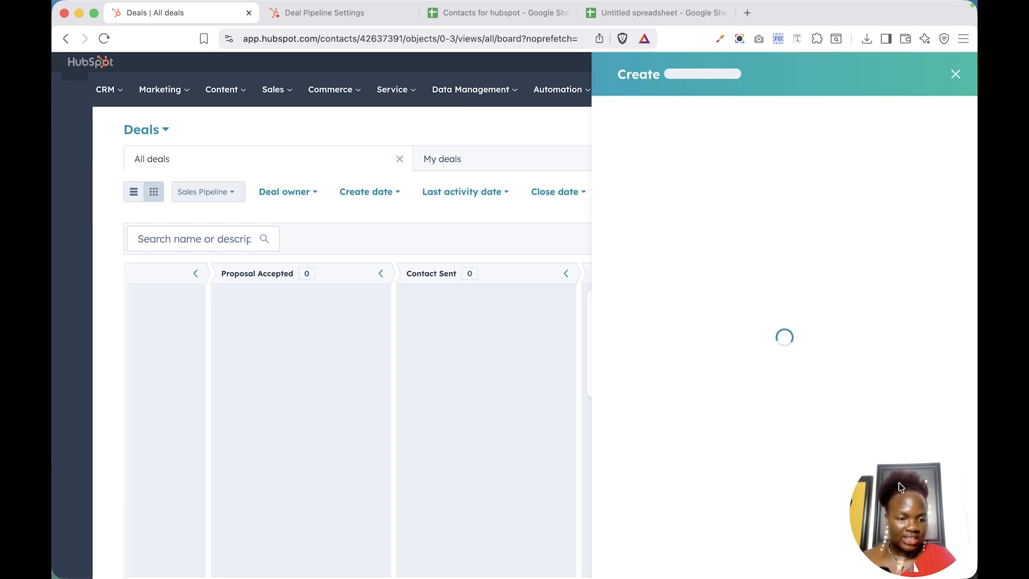
drag(899, 483, 111, 463)
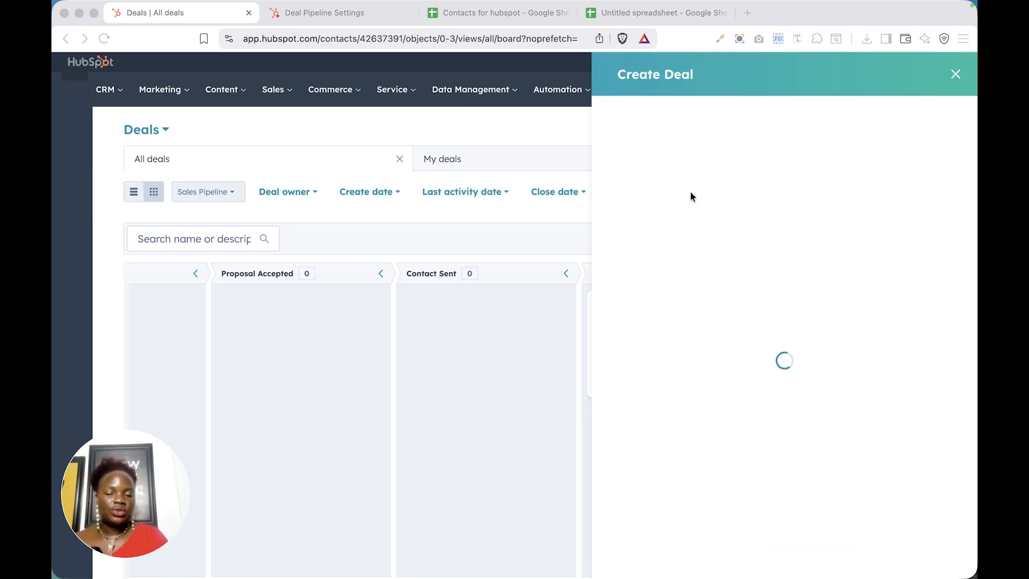